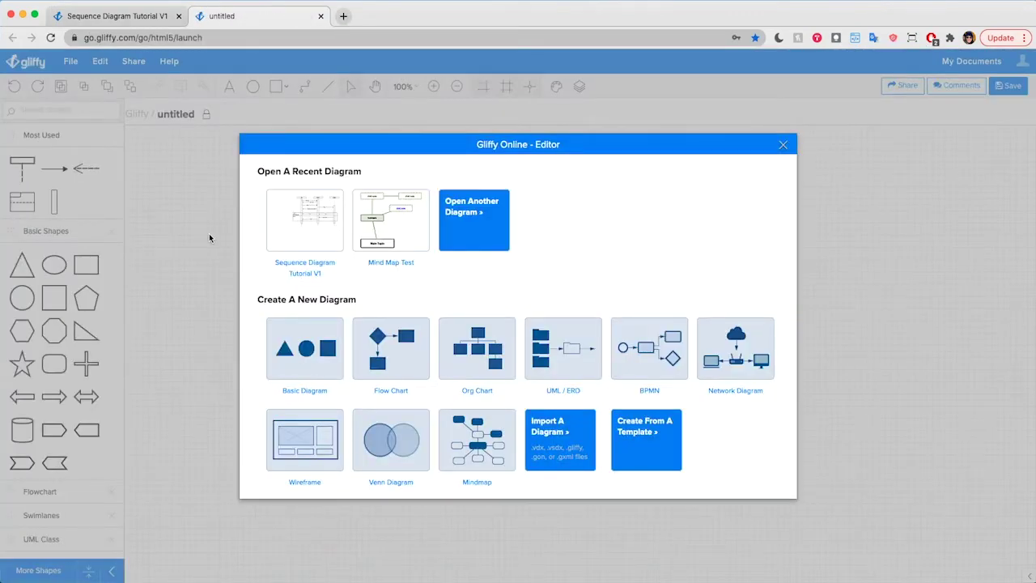
# Step: Create a new UML / ERD diagram and place three object lifelines from the UML Sequence shapes side by side on the canvas
pyautogui.click(575, 352)
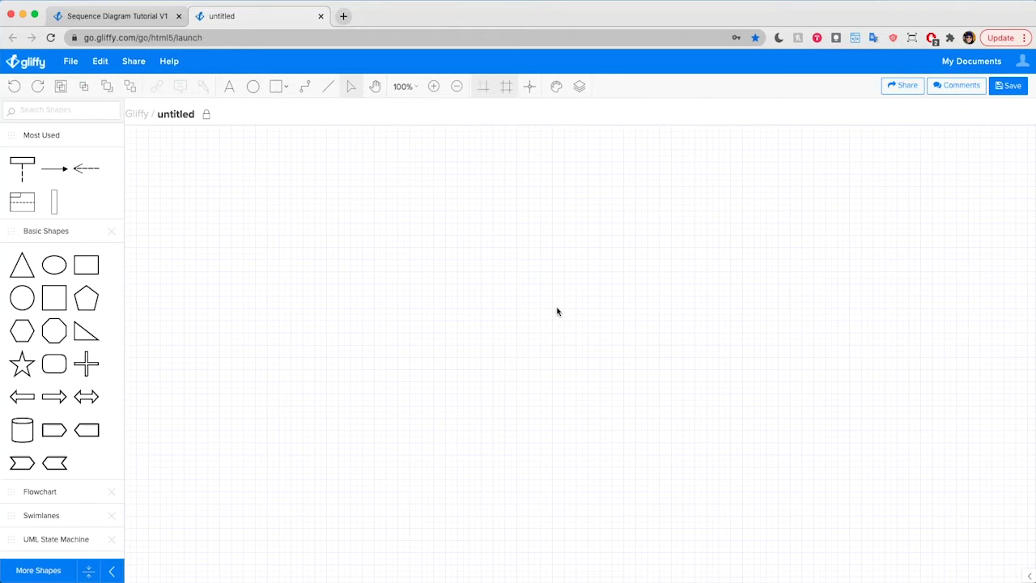
pyautogui.scroll(-2, 96, 403)
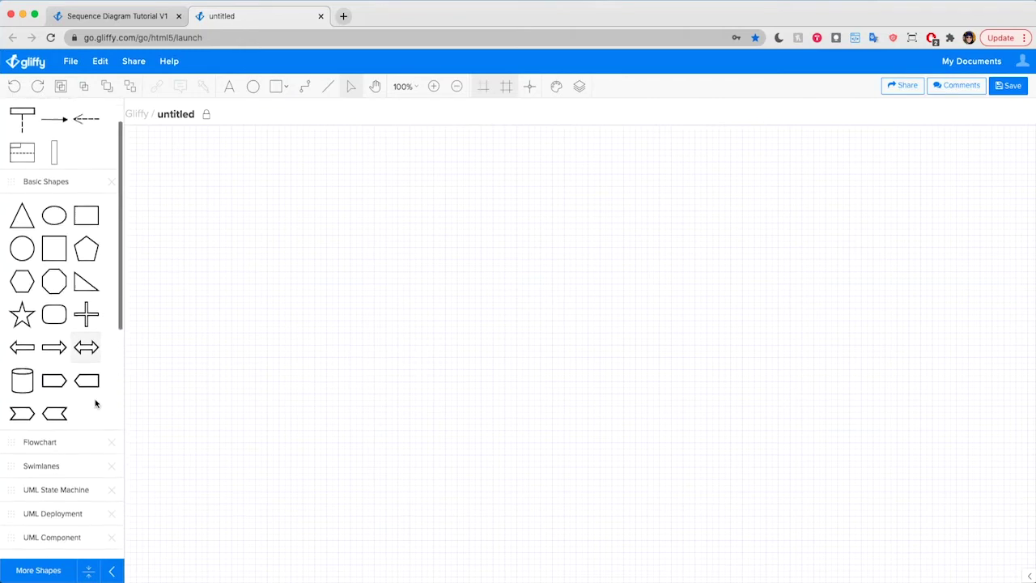
pyautogui.scroll(-10, 95, 404)
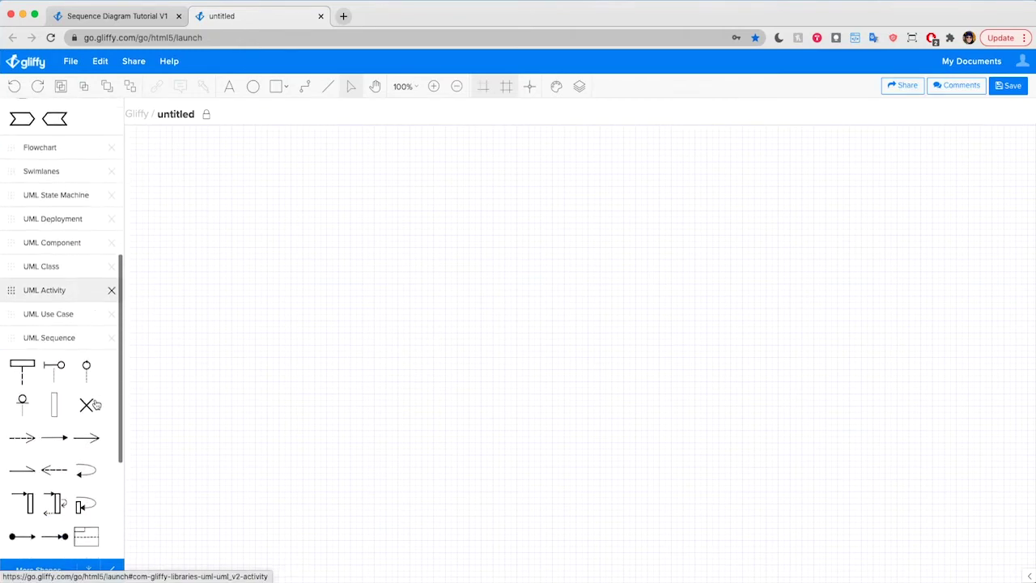
pyautogui.scroll(-4, 95, 403)
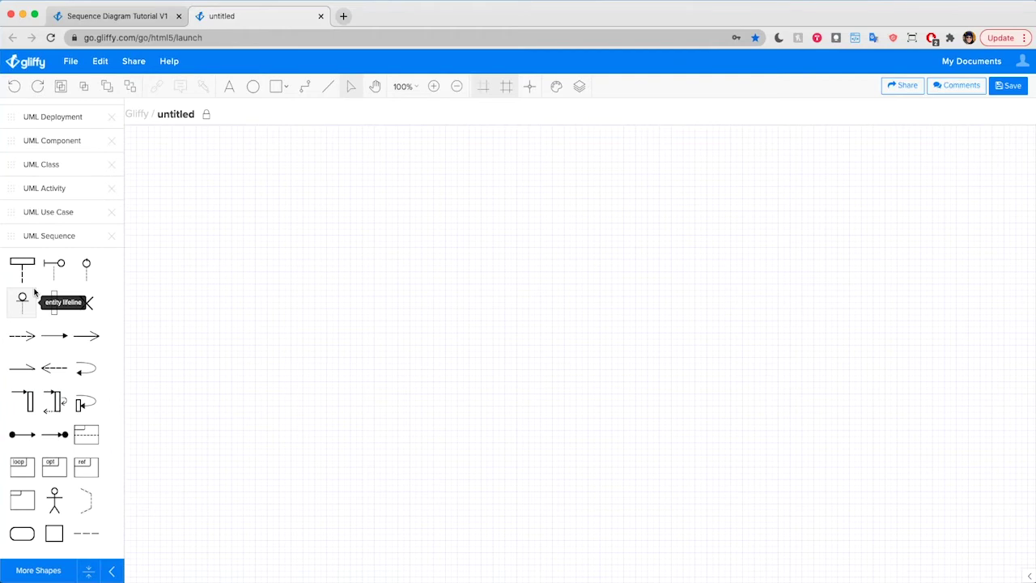
pyautogui.moveTo(22, 267); pyautogui.dragTo(336, 228)
pyautogui.moveTo(21, 267); pyautogui.dragTo(458, 231)
pyautogui.moveTo(22, 275); pyautogui.dragTo(573, 227)
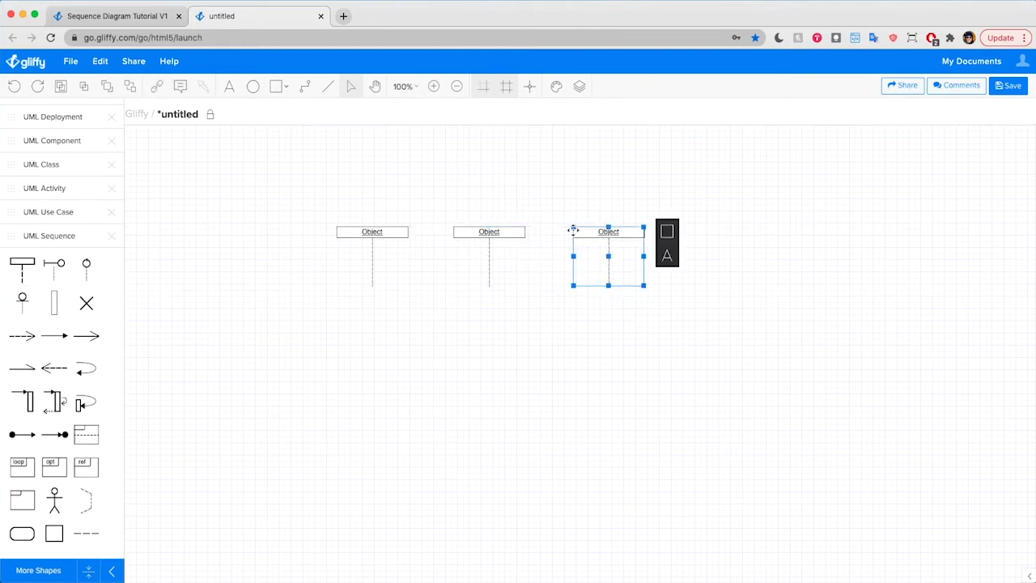
# Step: Label the three lifelines from left to right "You (Caller)", "Phone" and "Your BFF (Recipient)"
pyautogui.doubleClick(388, 231)
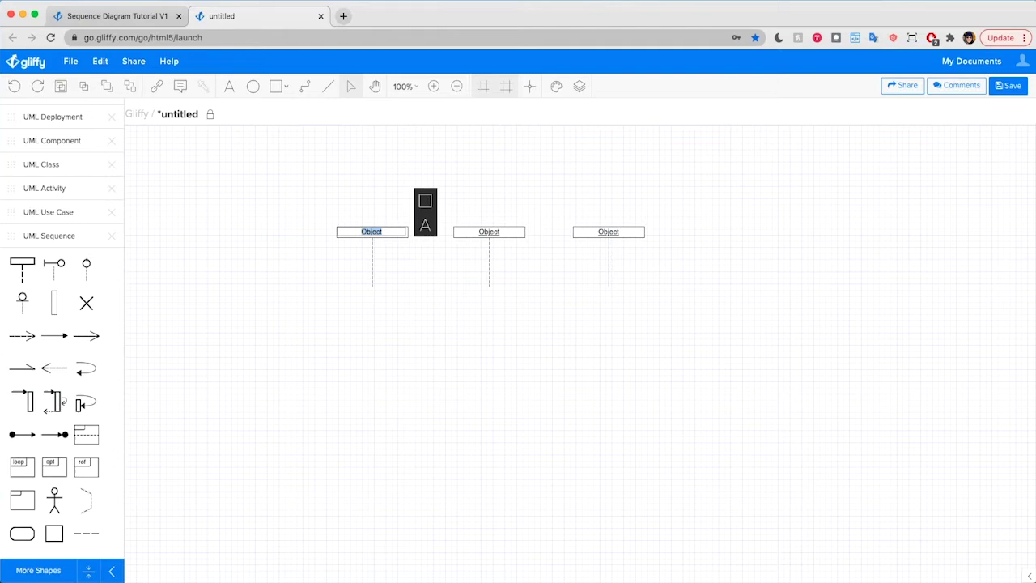
pyautogui.write('You')
pyautogui.doubleClick(496, 231)
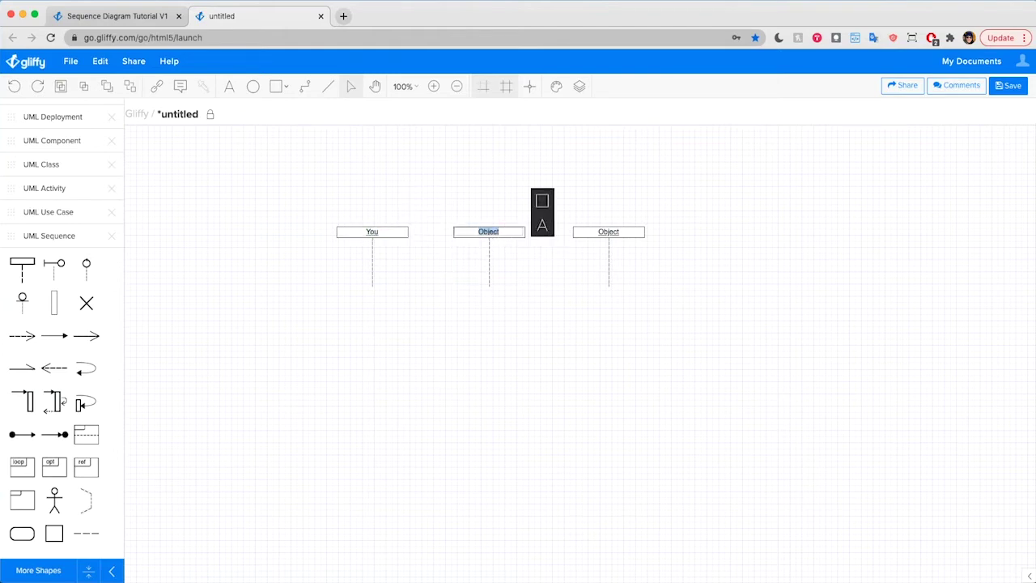
pyautogui.write('Phone')
pyautogui.click(392, 232)
pyautogui.doubleClick(391, 231)
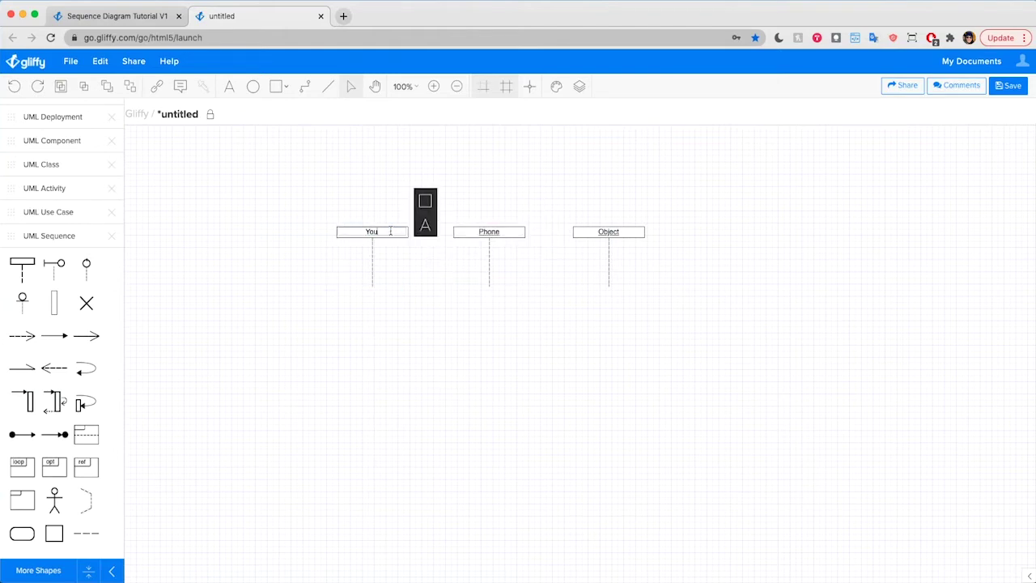
pyautogui.write('(Caller)')
pyautogui.doubleClick(610, 236)
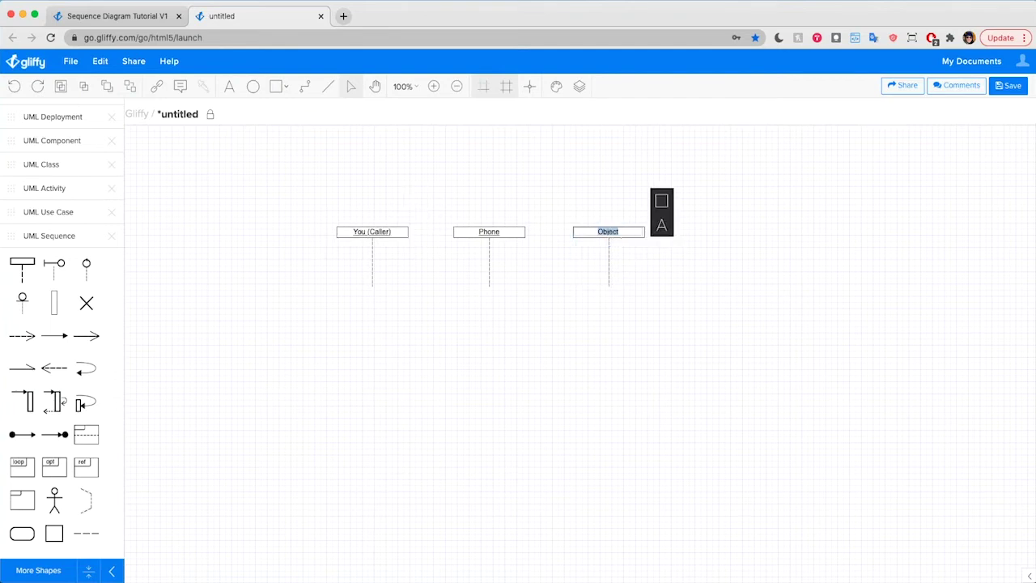
pyautogui.write('Your BFF (')
pyautogui.press('BackSpace')
pyautogui.write('(Recipient)')
pyautogui.click(643, 141)
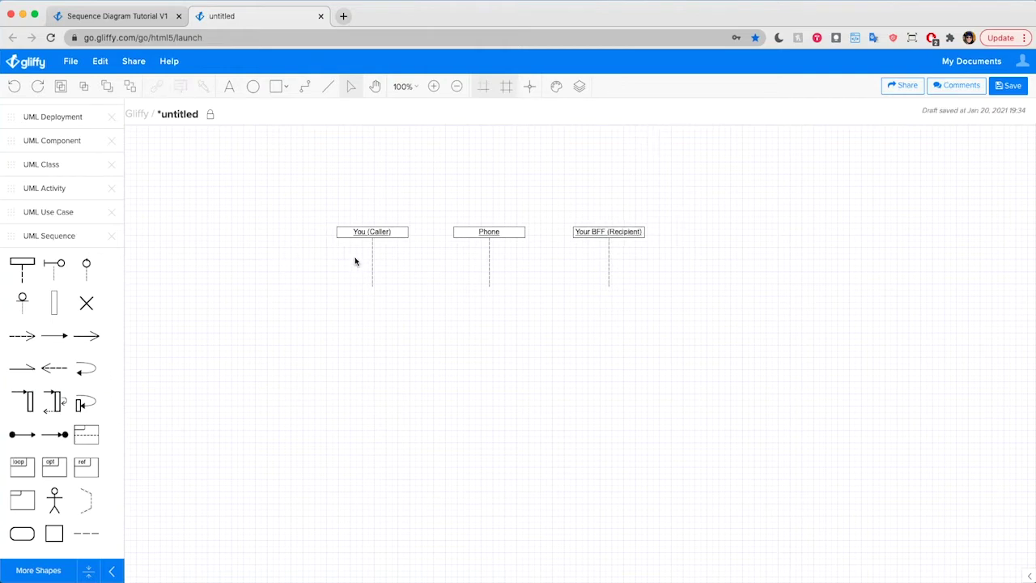
# Step: Extend all three lifelines downward to the same length, roughly four times their original height
pyautogui.click(373, 249)
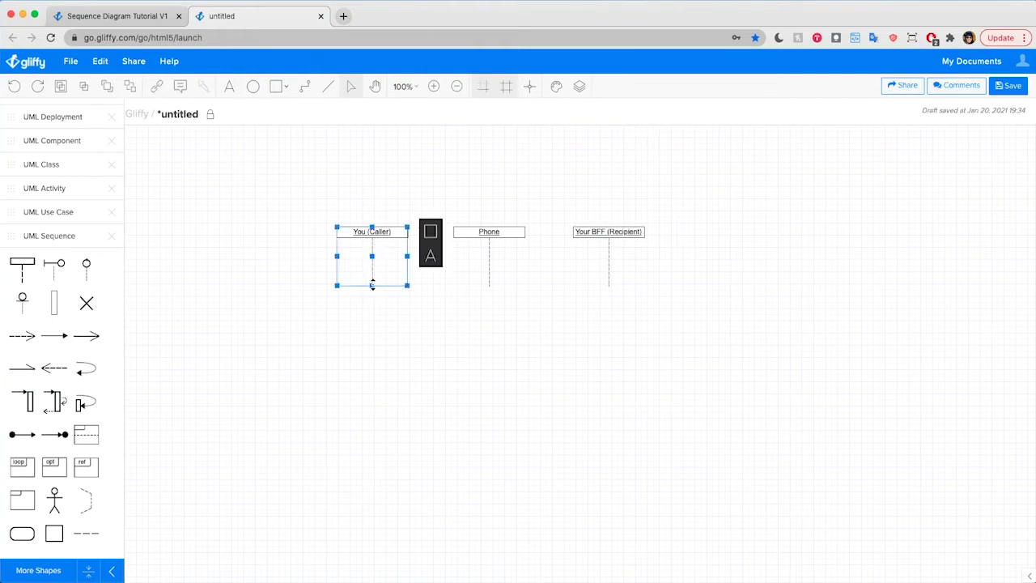
pyautogui.moveTo(372, 287); pyautogui.dragTo(374, 460)
pyautogui.click(489, 232)
pyautogui.moveTo(489, 287); pyautogui.dragTo(488, 461)
pyautogui.click(602, 342)
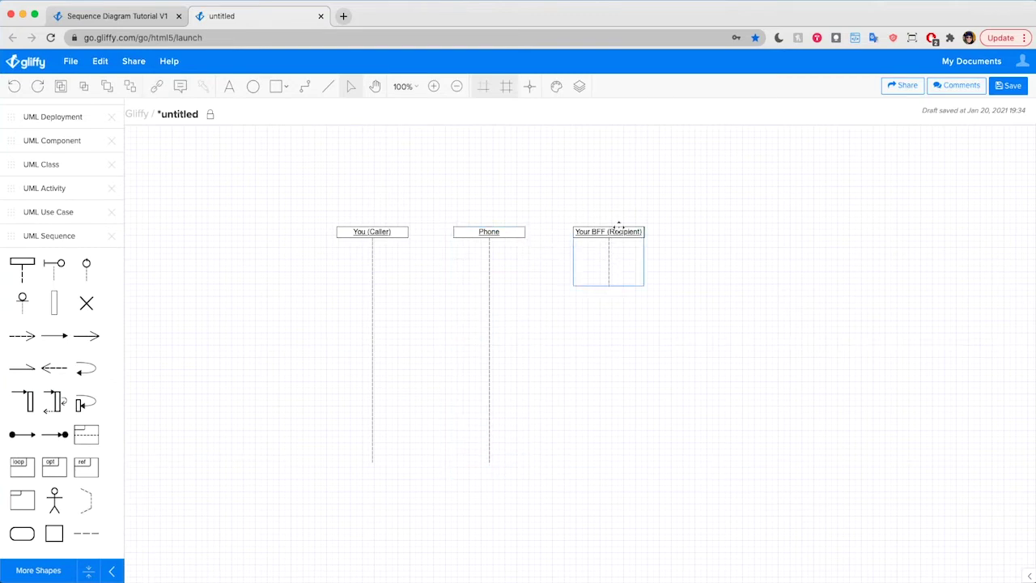
pyautogui.click(619, 229)
pyautogui.moveTo(609, 285); pyautogui.dragTo(604, 460)
pyautogui.click(380, 383)
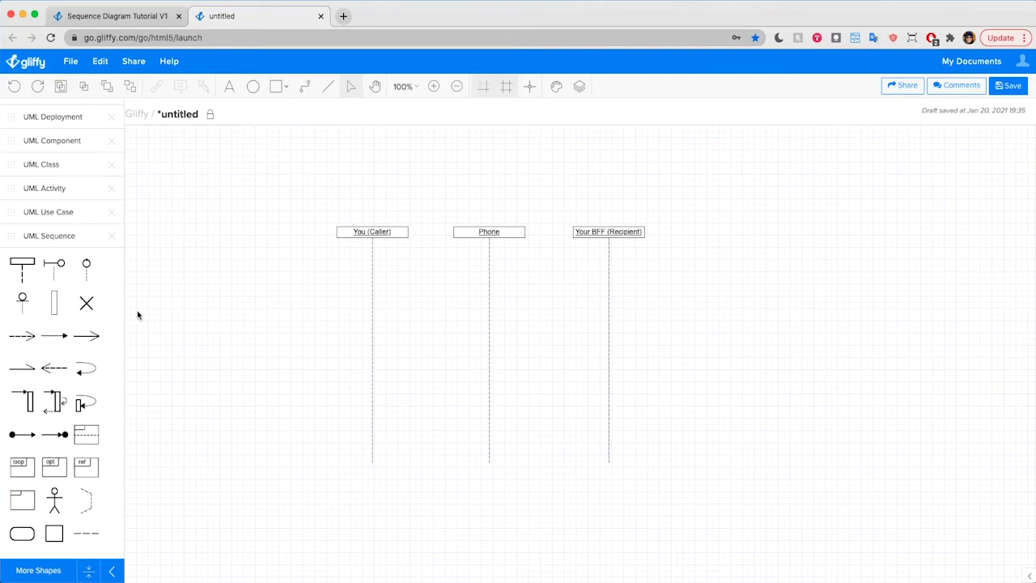
# Step: Add a solid message arrow from You (Caller) to Phone just below the lifeline headers and label it "Pick Up"
pyautogui.moveTo(54, 336); pyautogui.dragTo(372, 287)
pyautogui.moveTo(458, 286); pyautogui.dragTo(487, 288)
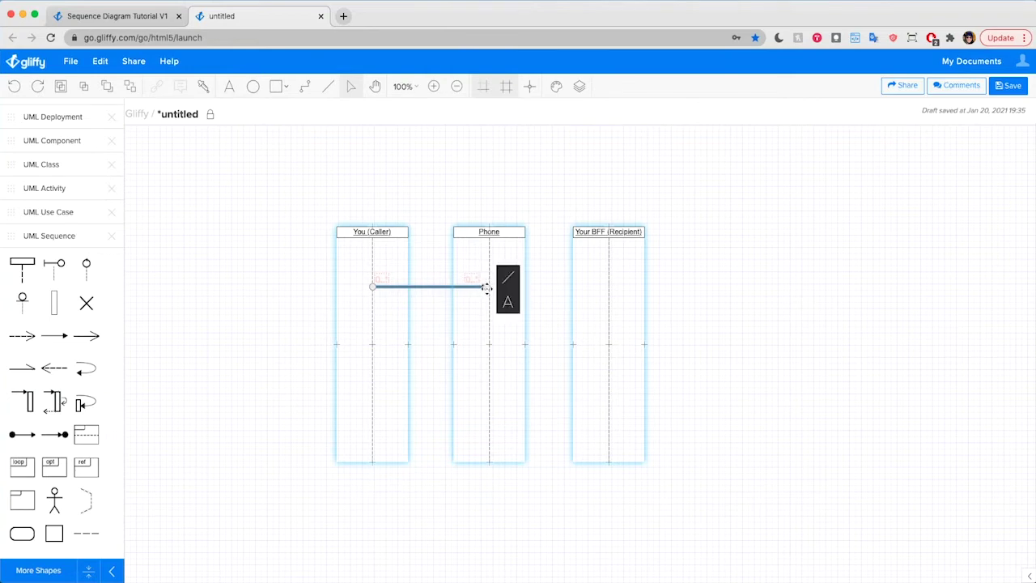
pyautogui.doubleClick(441, 289)
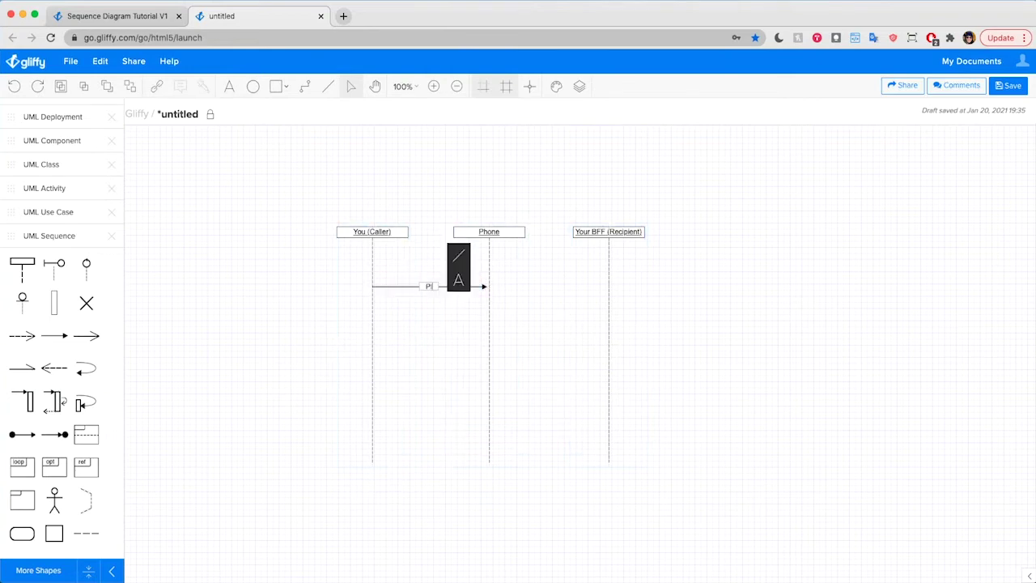
pyautogui.write('Pick Up')
pyautogui.click(428, 185)
pyautogui.click(432, 289)
pyautogui.moveTo(401, 286); pyautogui.dragTo(404, 259)
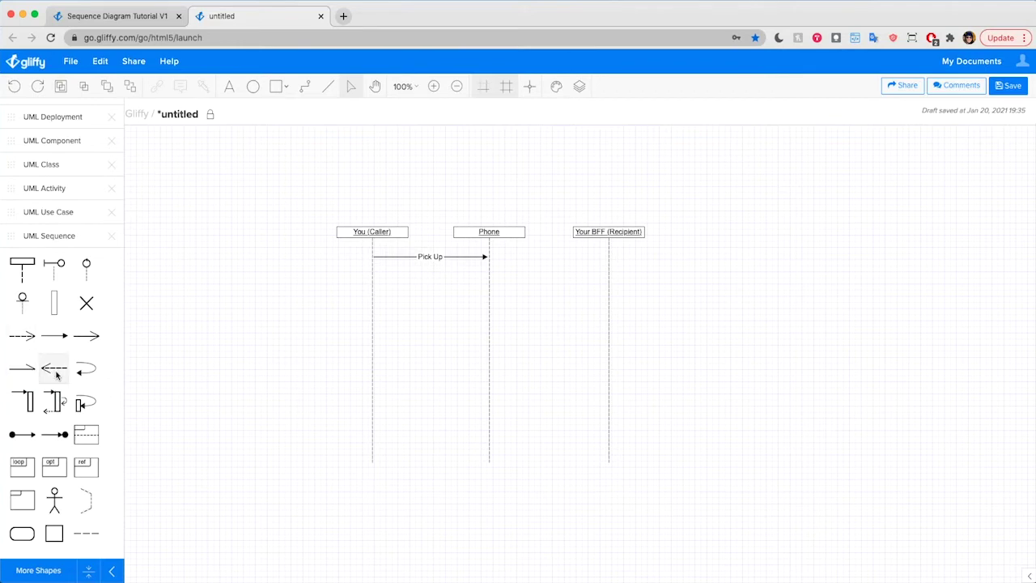
# Step: Add a dashed return arrow from Phone to You (Caller) just under the Pick Up message and label it "Dial Tone"
pyautogui.moveTo(56, 374); pyautogui.dragTo(375, 291)
pyautogui.moveTo(450, 290); pyautogui.dragTo(488, 291)
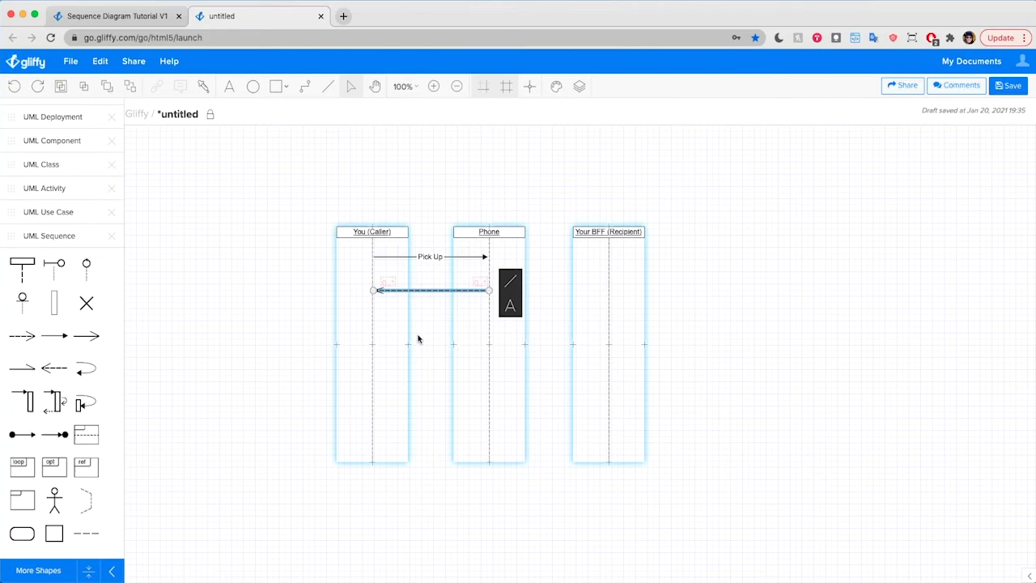
pyautogui.write('Dial Tone')
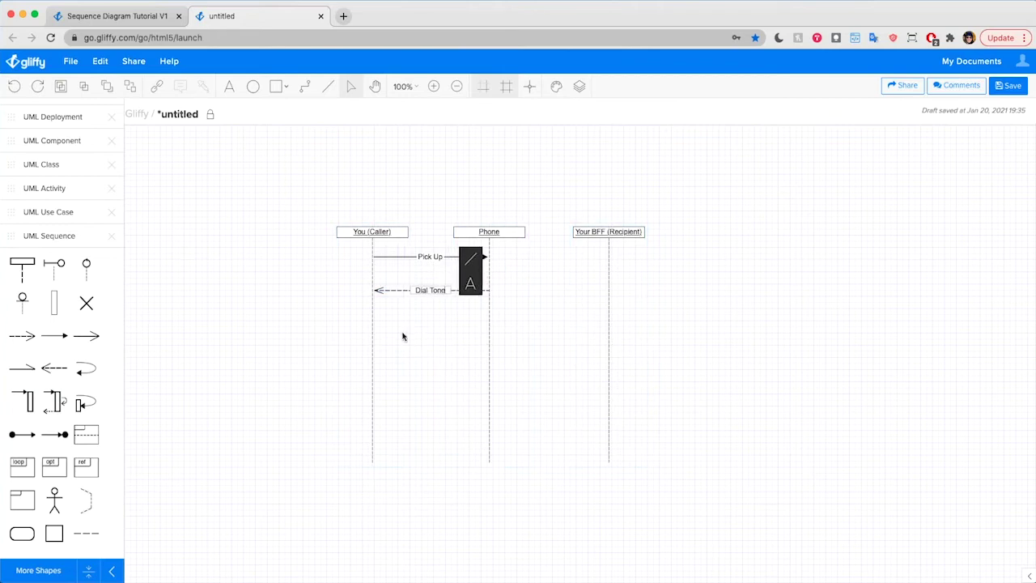
pyautogui.click(403, 336)
pyautogui.moveTo(433, 292); pyautogui.dragTo(388, 277)
pyautogui.click(349, 328)
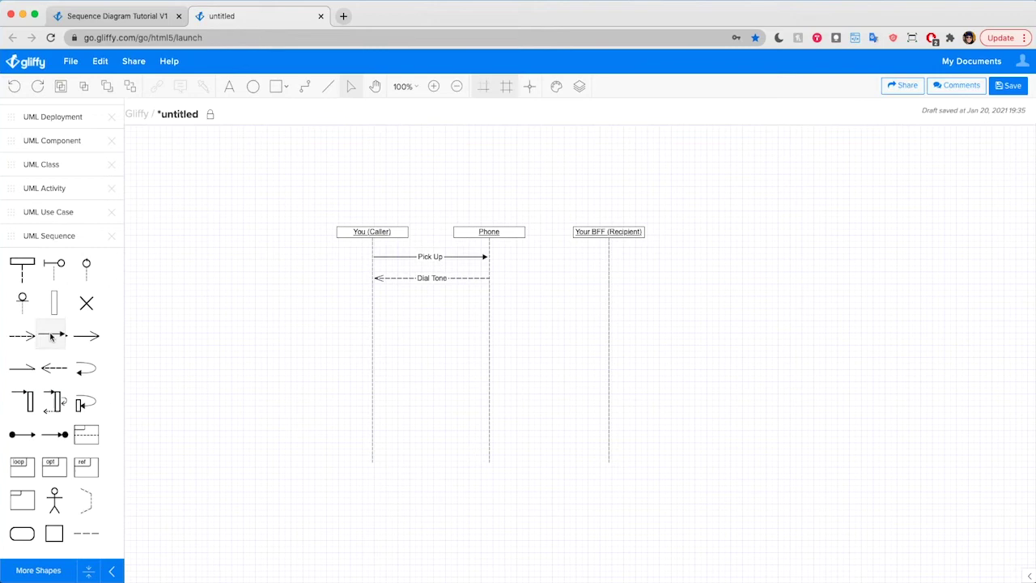
# Step: Add a solid message arrow from You (Caller) to Phone below Dial Tone and label it "Dial"
pyautogui.moveTo(55, 336); pyautogui.dragTo(371, 315)
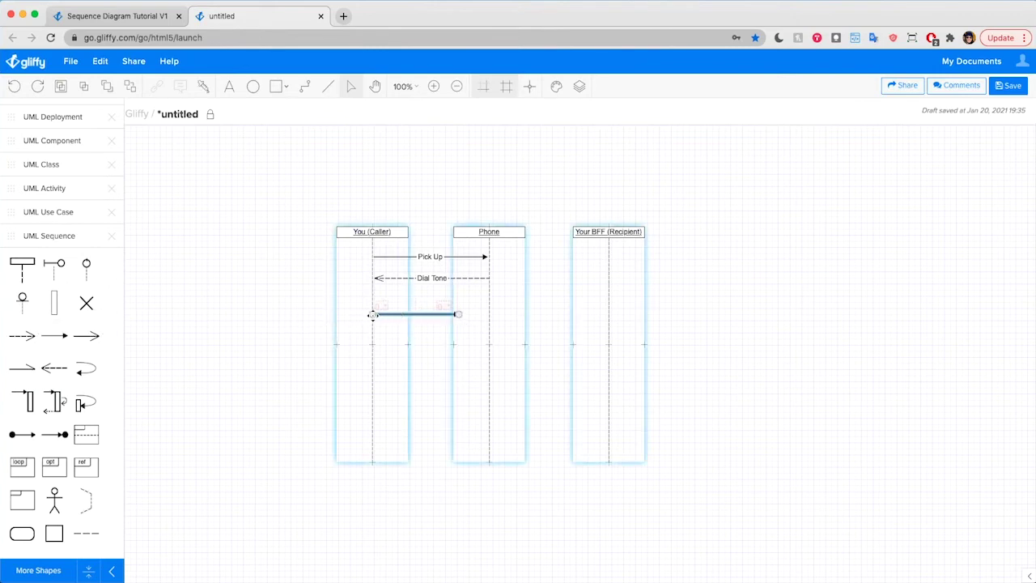
pyautogui.moveTo(460, 314); pyautogui.dragTo(489, 314)
pyautogui.doubleClick(488, 315)
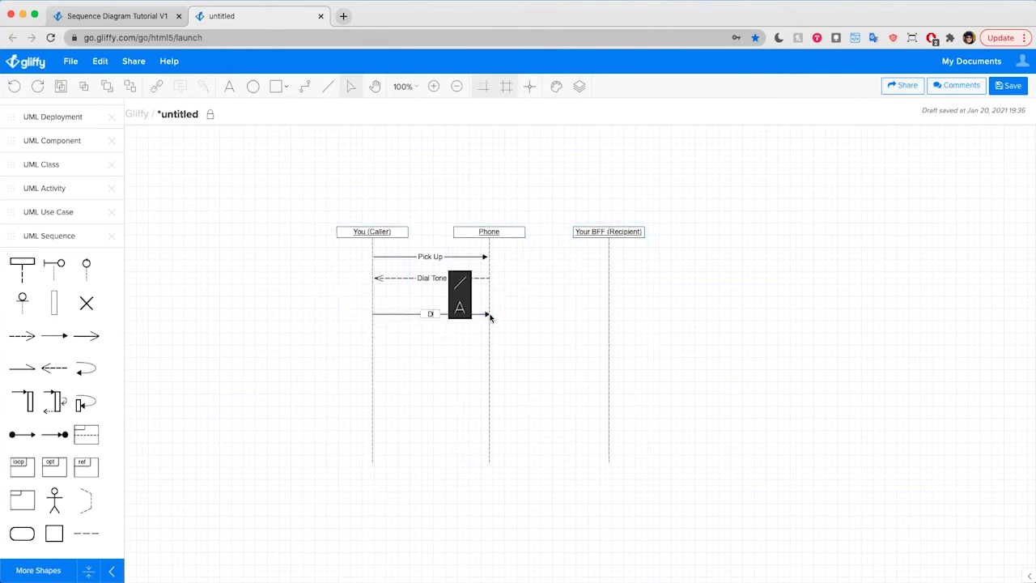
pyautogui.write('Dial')
pyautogui.click(317, 276)
# Step: Duplicate the Dial message between Phone and Your BFF (Recipient) at the same height and relabel the copy "Phone Rings"
pyautogui.click(455, 315)
pyautogui.click(438, 357)
pyautogui.click(441, 315)
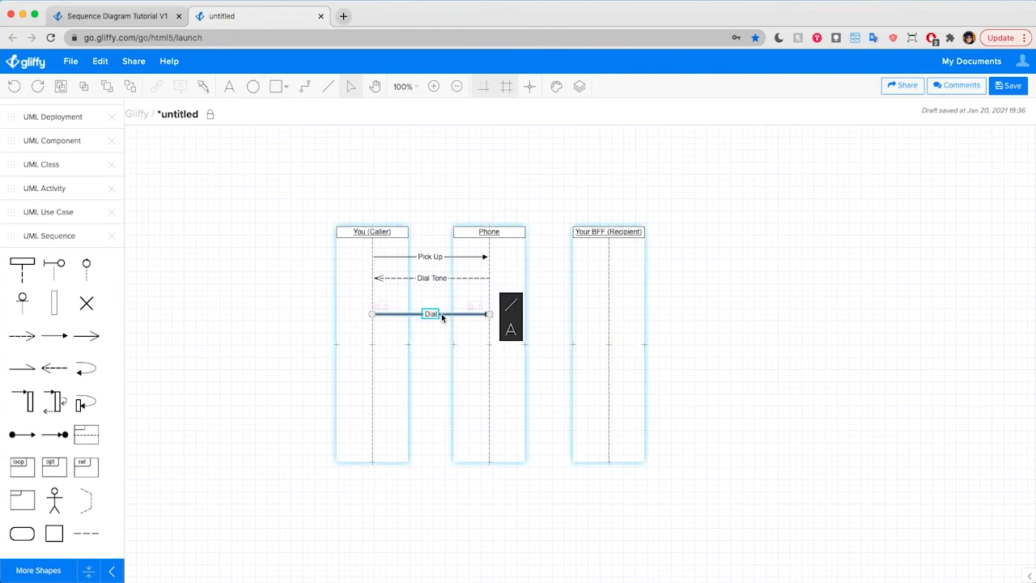
pyautogui.moveTo(441, 313); pyautogui.dragTo(527, 322)
pyautogui.doubleClick(526, 317)
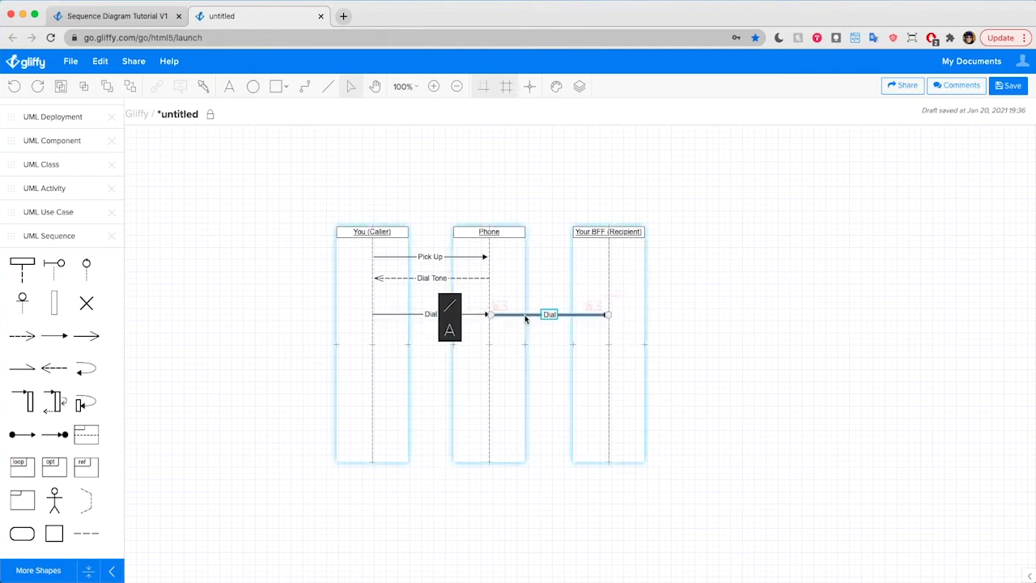
pyautogui.write('Phoen')
pyautogui.press('BackSpace')
pyautogui.press('BackSpace')
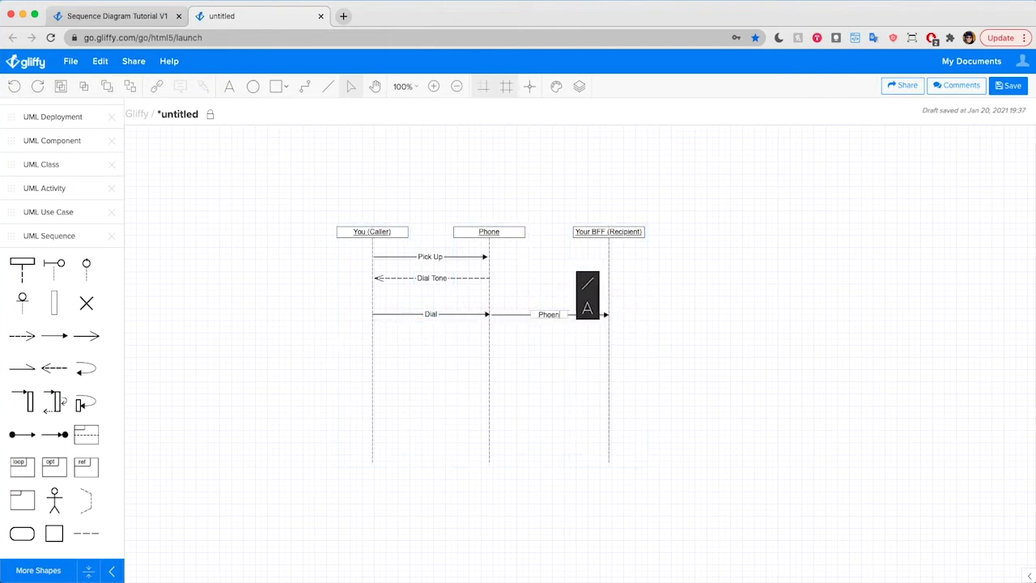
pyautogui.write('ne Rings')
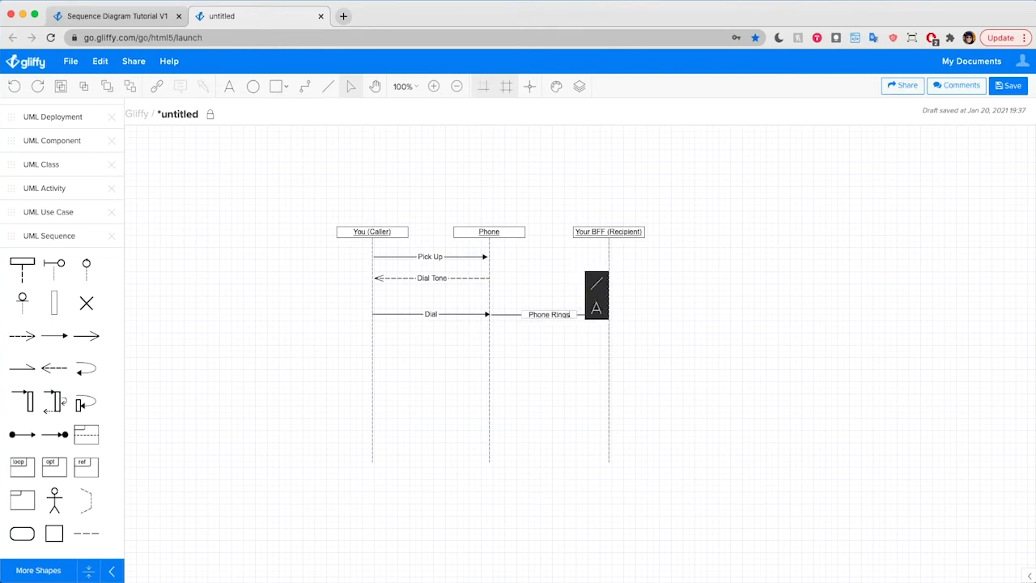
pyautogui.click(553, 173)
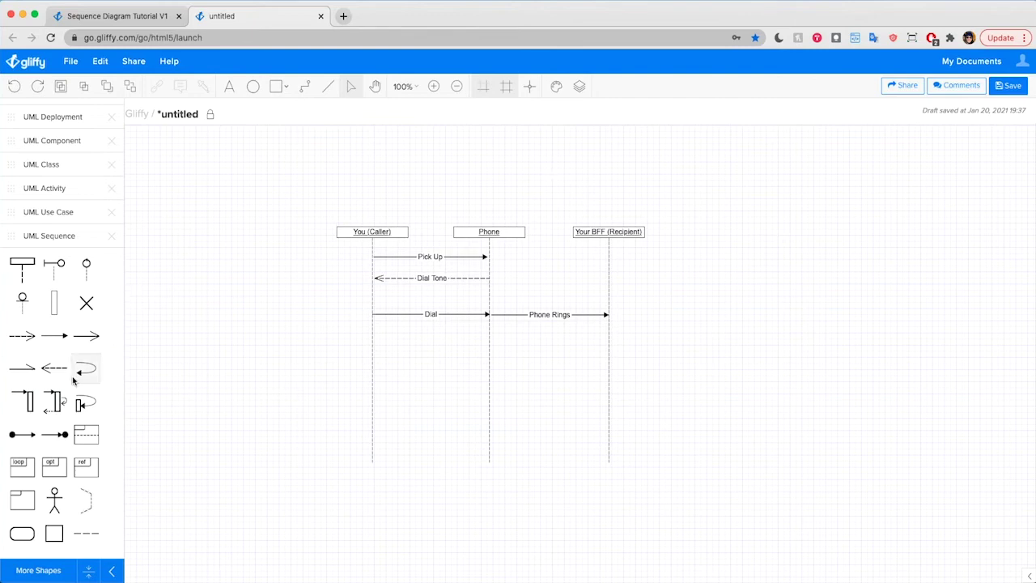
# Step: Add a dashed return arrow from Phone to You (Caller) just under Dial and label it "Ringing Sound Effect"
pyautogui.moveTo(54, 368); pyautogui.dragTo(373, 354)
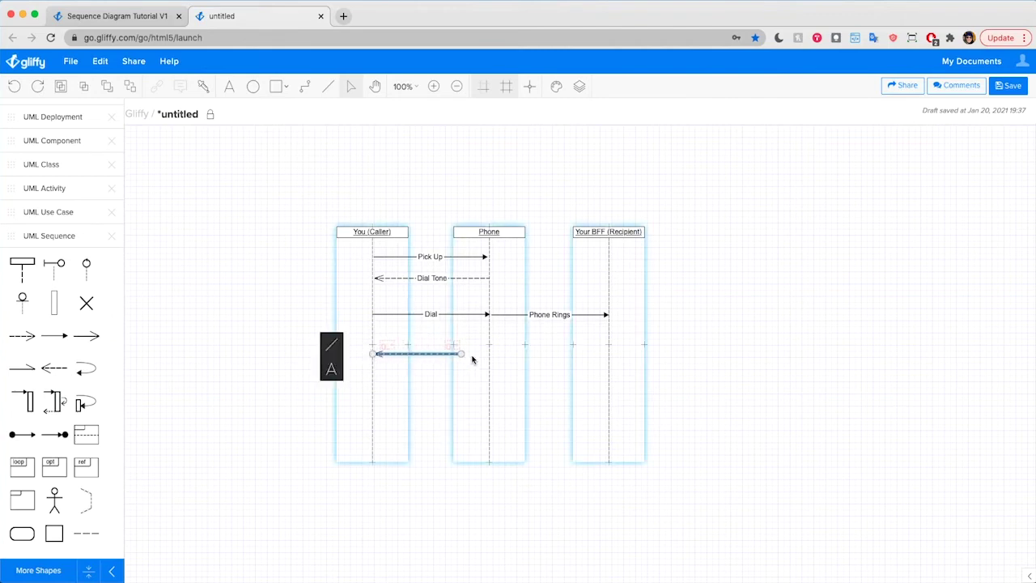
pyautogui.moveTo(463, 354); pyautogui.dragTo(489, 354)
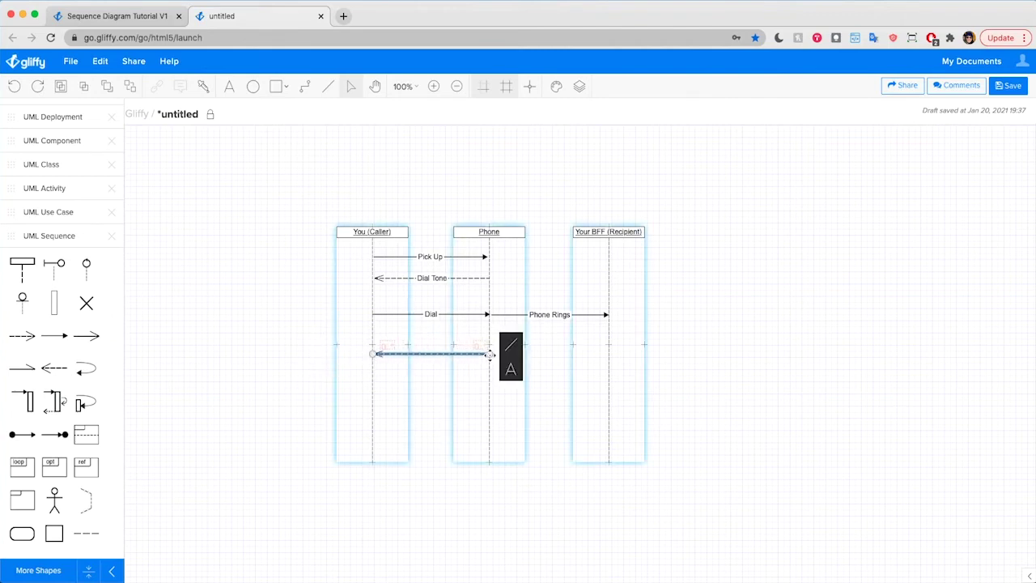
pyautogui.write('Ringing')
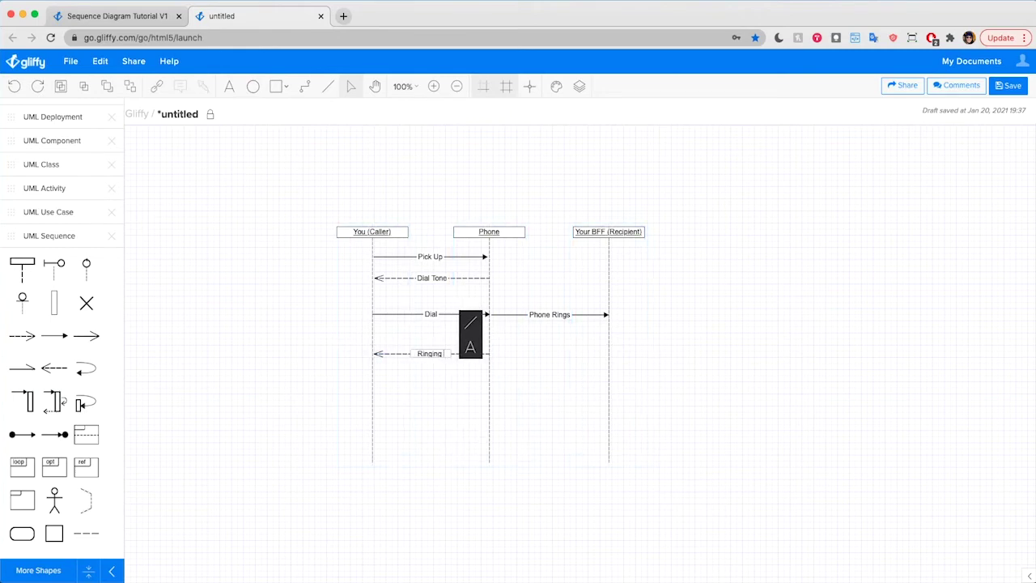
pyautogui.write(' Sound Effect')
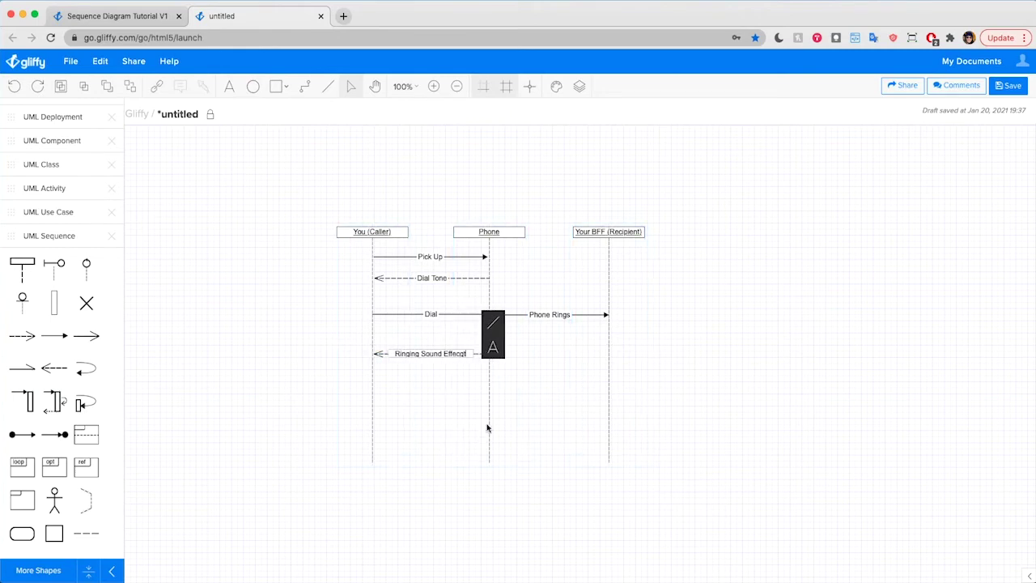
pyautogui.moveTo(390, 354); pyautogui.dragTo(387, 336)
pyautogui.click(297, 381)
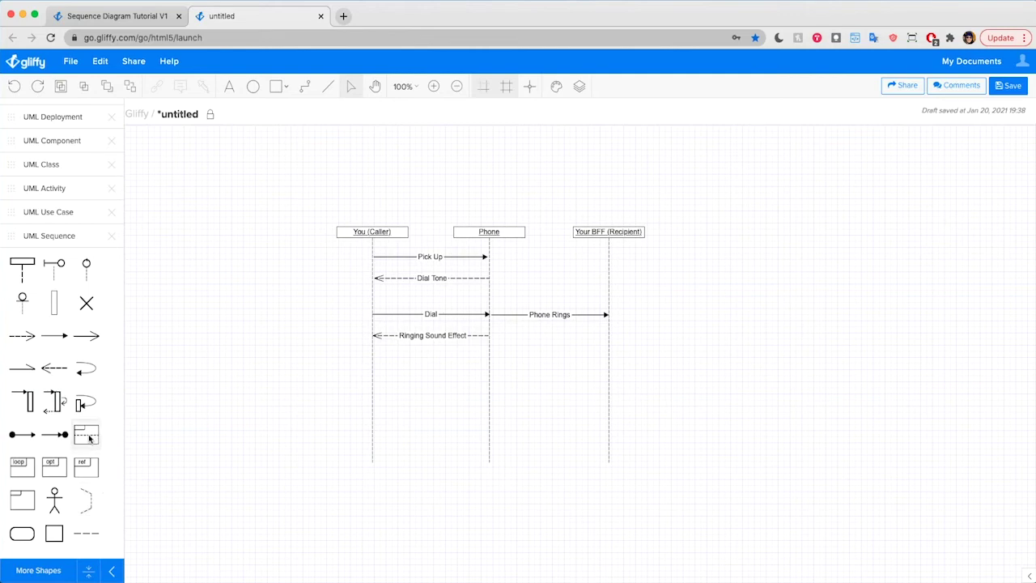
# Step: Add an alt fragment below the messages, spanning all three lifelines, and change its [if] condition to "Call Answered"
pyautogui.moveTo(88, 437); pyautogui.dragTo(316, 359)
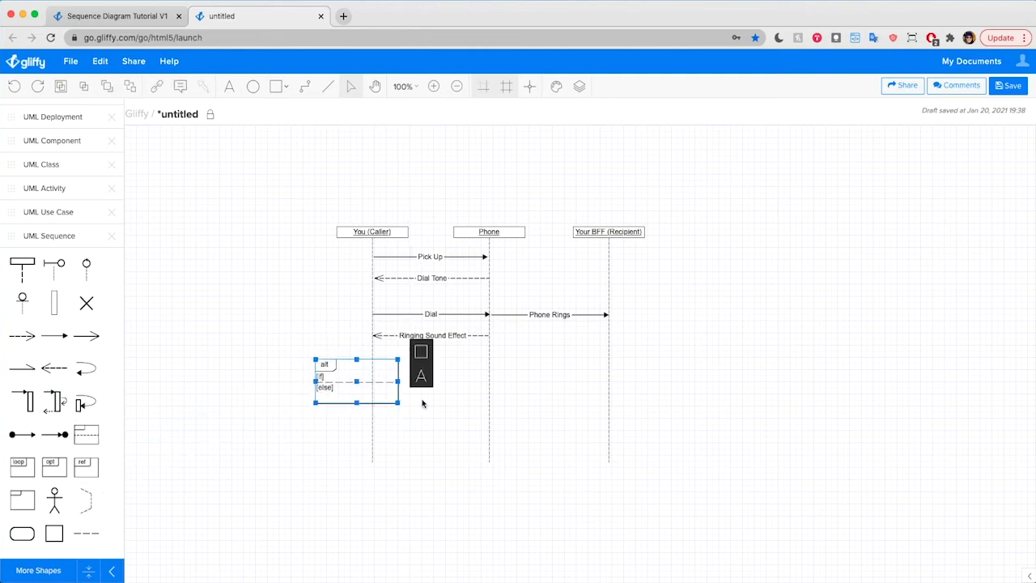
pyautogui.moveTo(398, 402); pyautogui.dragTo(644, 430)
pyautogui.doubleClick(321, 376)
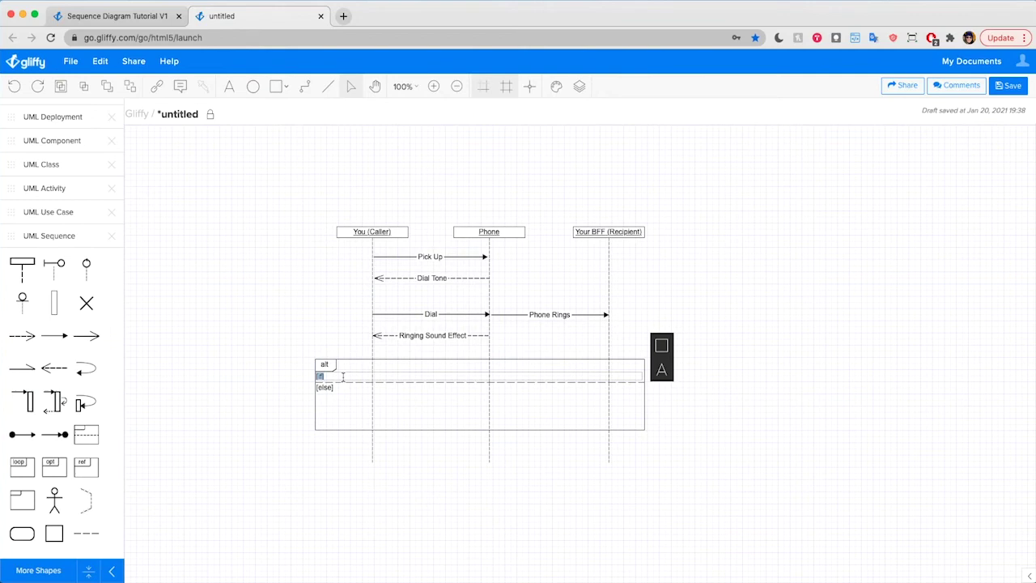
pyautogui.write('Call Answered')
pyautogui.click(327, 393)
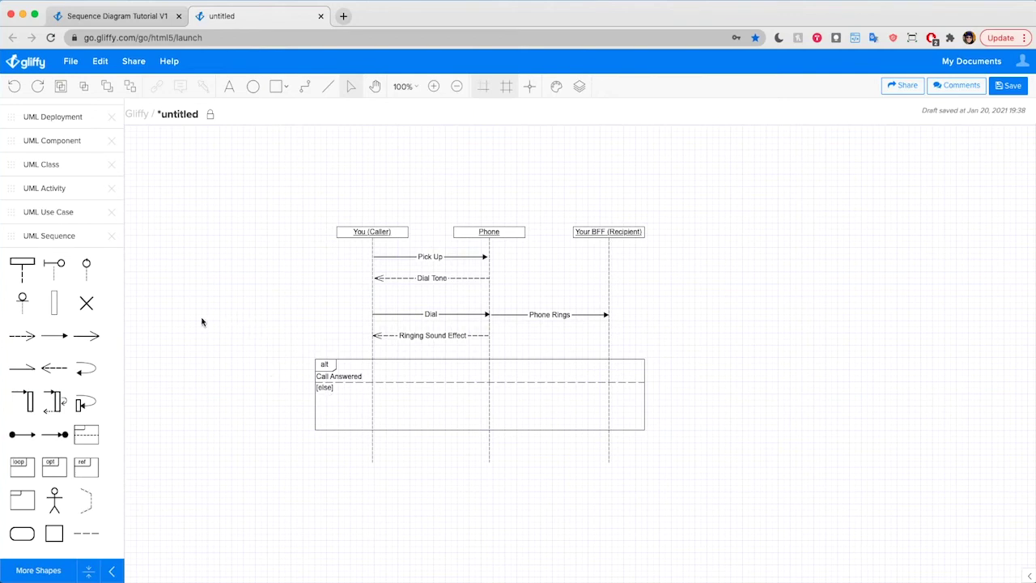
# Step: Add a solid message arrow from Your BFF (Recipient) to Phone in the Call Answered section and label it "Hello"
pyautogui.moveTo(48, 342); pyautogui.dragTo(609, 372)
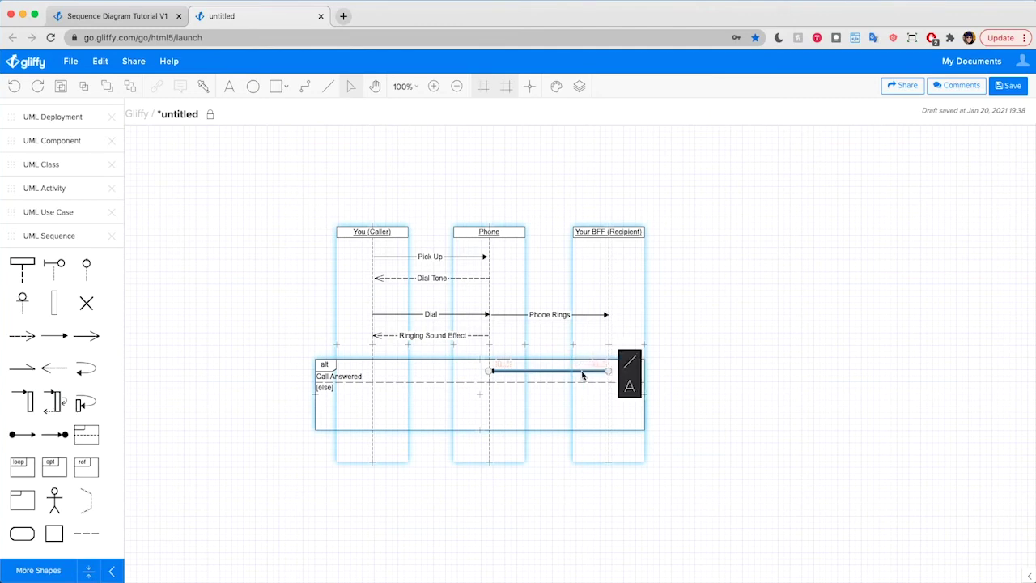
pyautogui.click(731, 335)
pyautogui.click(557, 375)
pyautogui.doubleClick(557, 374)
pyautogui.write('Hello')
pyautogui.click(647, 349)
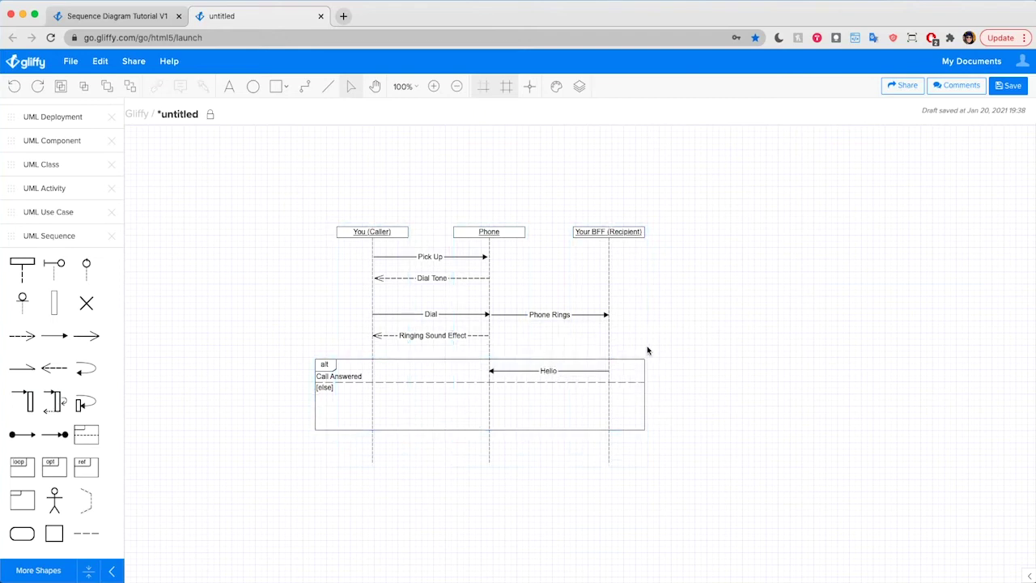
# Step: Duplicate the Hello message and place the copy from Phone to You (Caller) at the same height
pyautogui.click(566, 372)
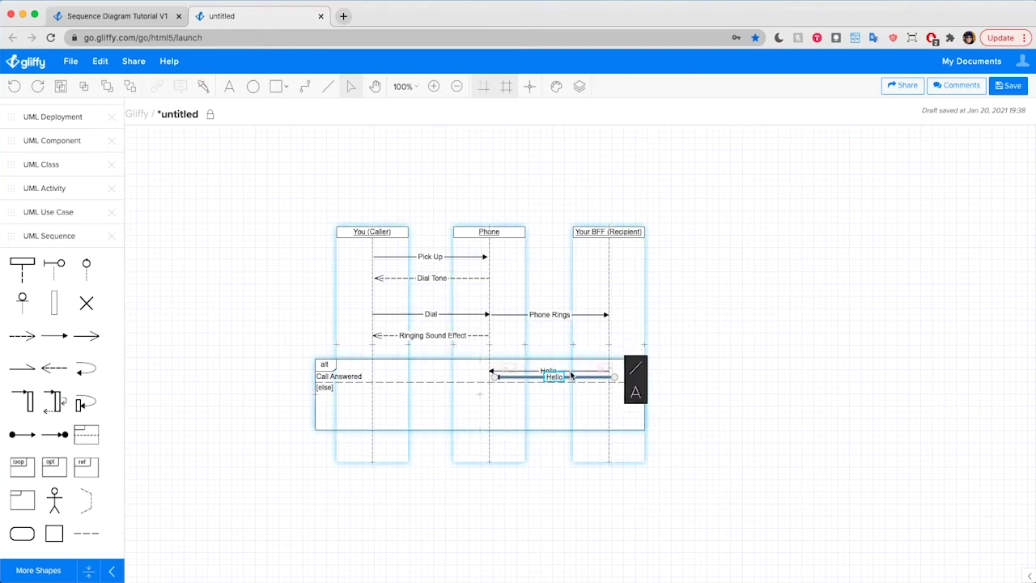
pyautogui.moveTo(575, 375); pyautogui.dragTo(490, 368)
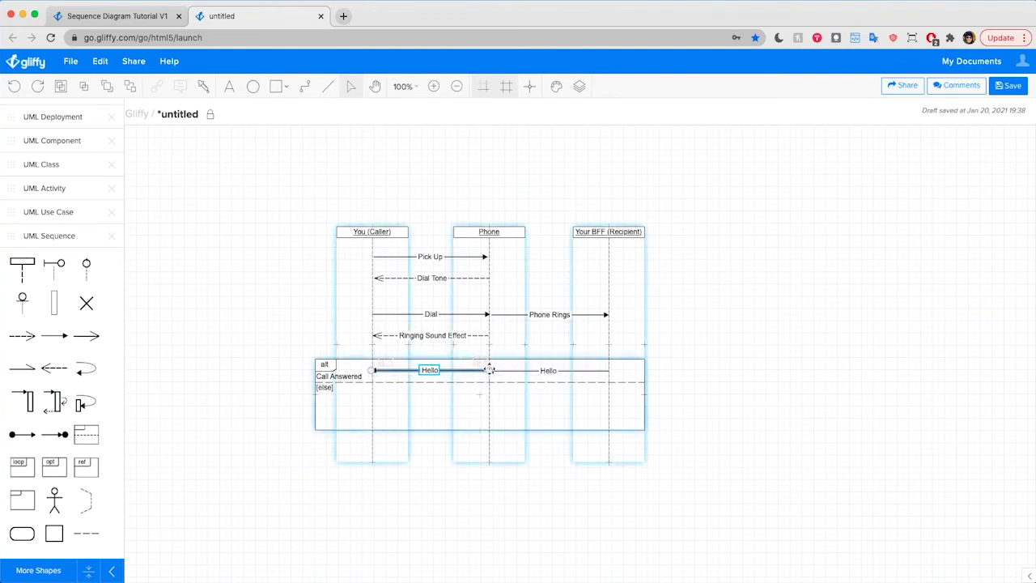
pyautogui.click(435, 481)
# Step: Add a solid message arrow from Your BFF (Recipient) to Phone in the [else] section and label it "No Answer"
pyautogui.scroll(-1, 208, 334)
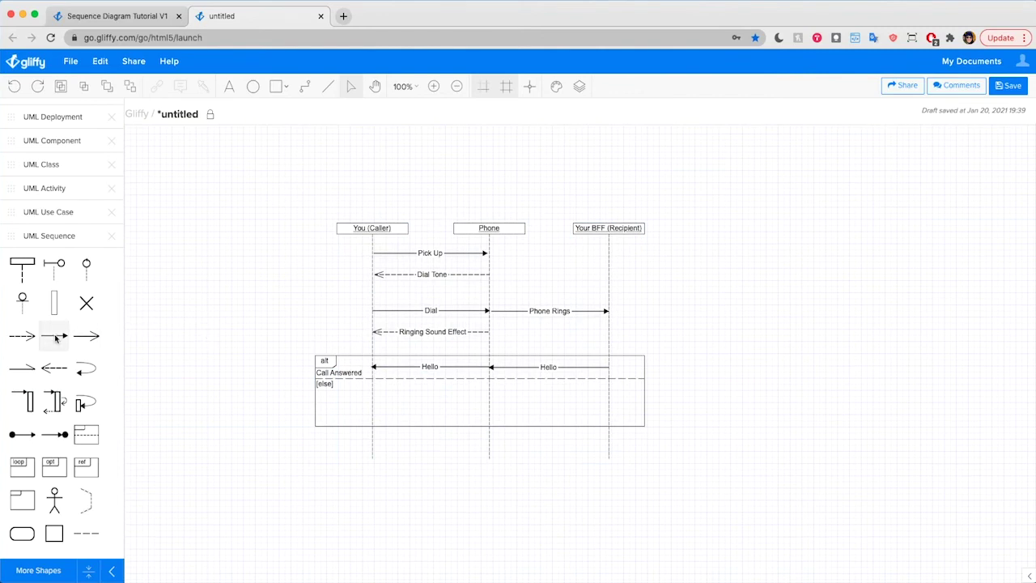
pyautogui.moveTo(55, 335); pyautogui.dragTo(608, 397)
pyautogui.write('No Answer')
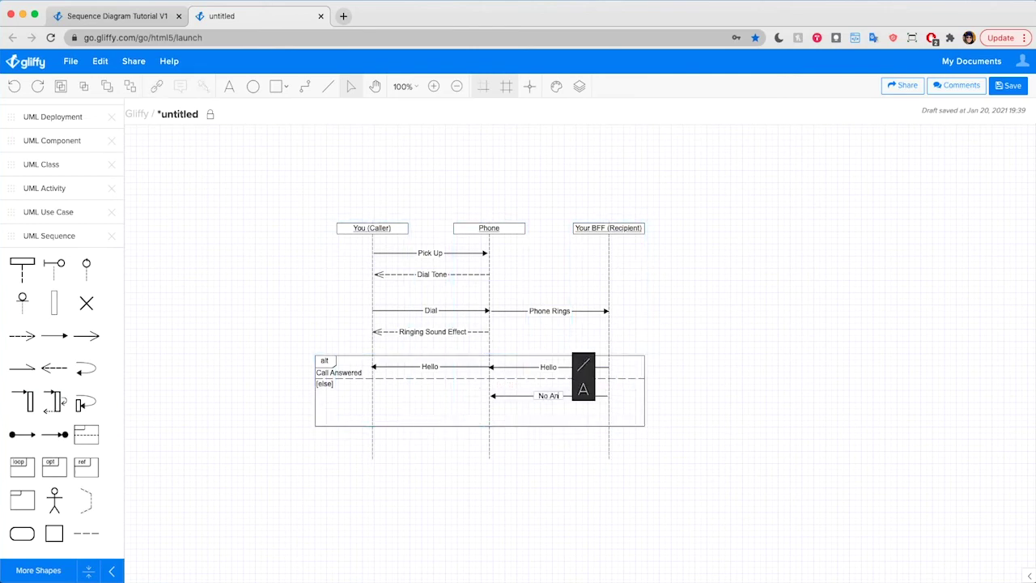
pyautogui.click(715, 338)
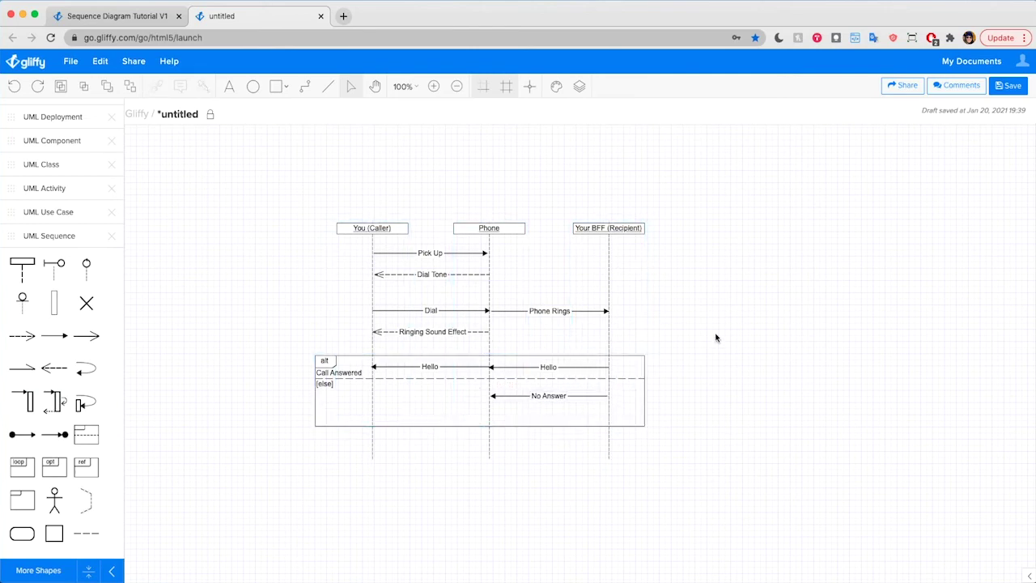
# Step: Duplicate the No Answer message between Phone and You (Caller), slightly lower, and relabel the copy "*Click*"
pyautogui.click(520, 394)
pyautogui.moveTo(519, 394); pyautogui.dragTo(402, 408)
pyautogui.doubleClick(403, 407)
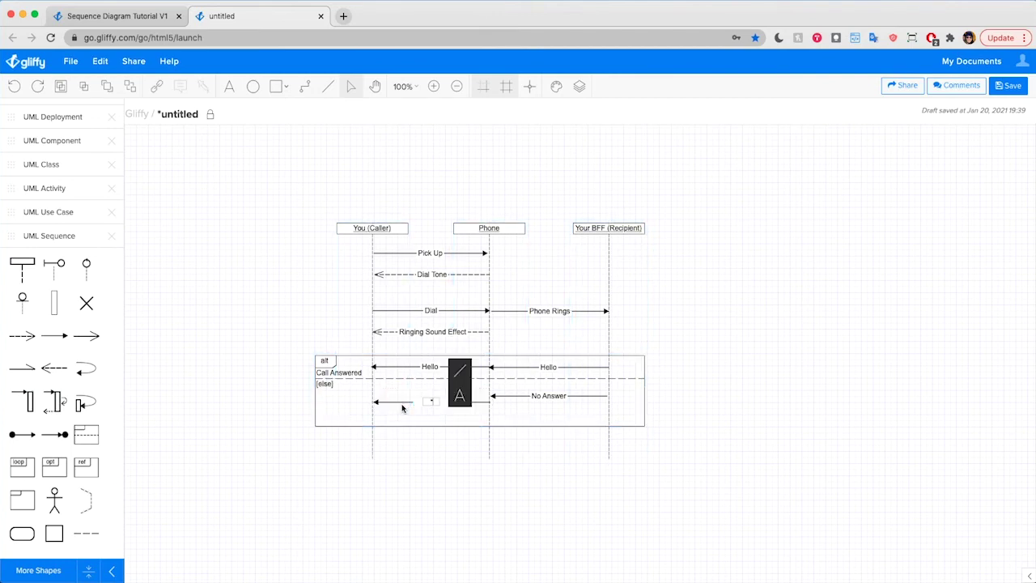
pyautogui.write('*Click&')
pyautogui.press('BackSpace')
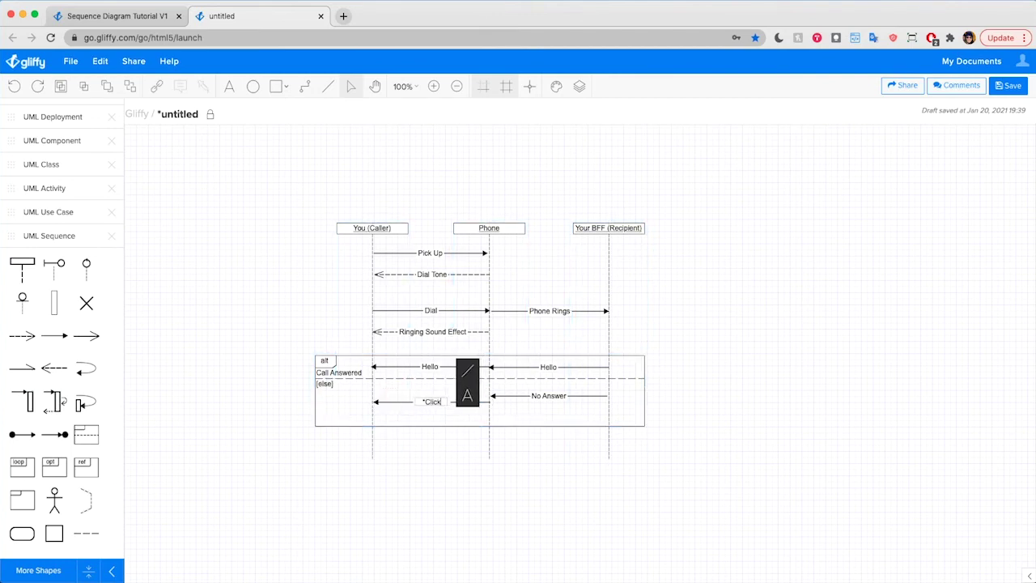
pyautogui.write('*')
pyautogui.click(437, 505)
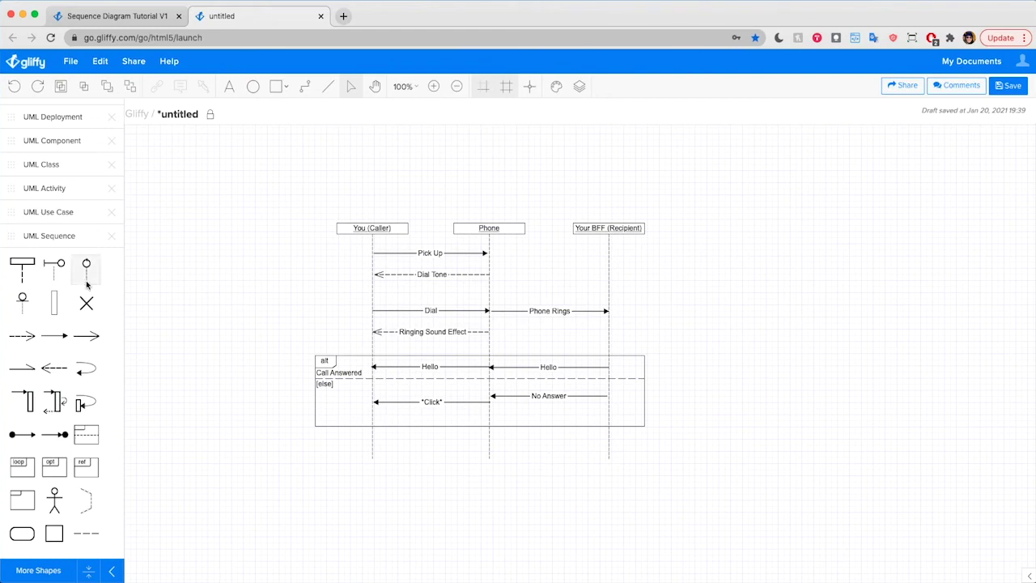
# Step: Add an activation box on the You (Caller) lifeline, stretched from just under its header to just below the alt fragment
pyautogui.moveTo(54, 301); pyautogui.dragTo(192, 282)
pyautogui.click(227, 221)
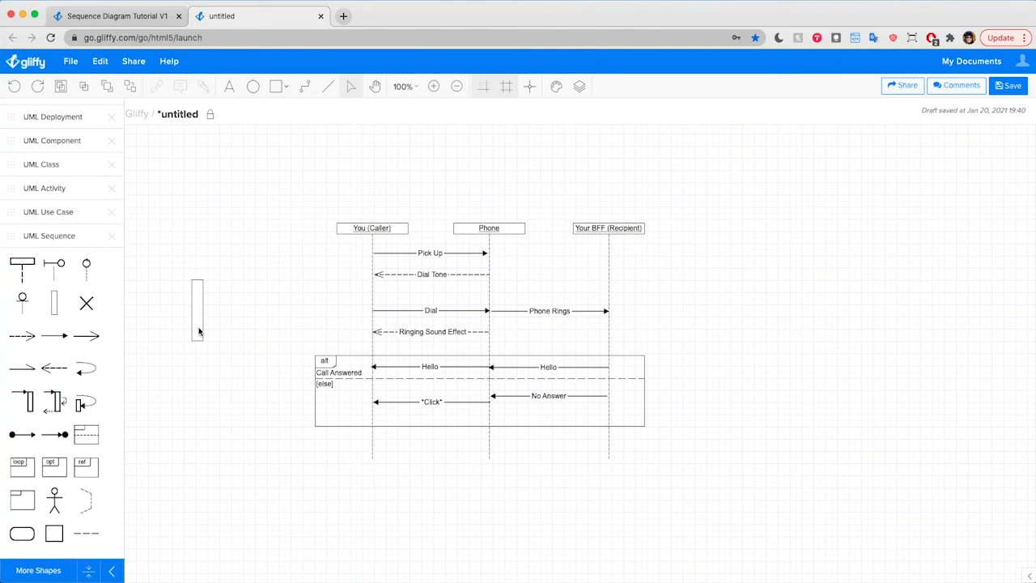
pyautogui.moveTo(199, 331); pyautogui.dragTo(372, 441)
pyautogui.click(411, 484)
# Step: Copy the activation box onto the Phone and Your BFF (Recipient) lifelines, shortening the recipient's to about 227 px so it starts just above Phone Rings
pyautogui.click(372, 433)
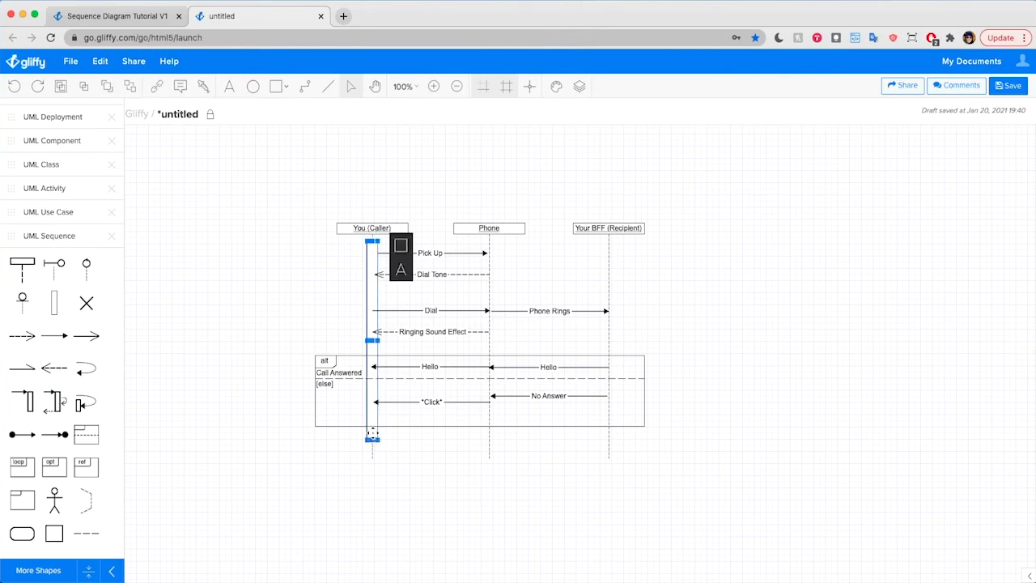
pyautogui.moveTo(375, 433); pyautogui.dragTo(488, 432)
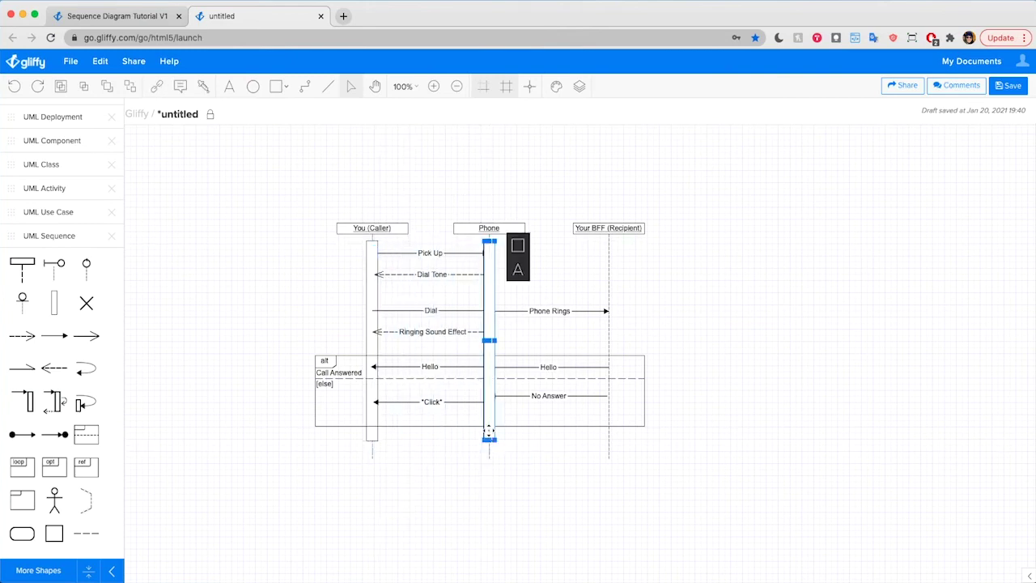
pyautogui.press('super+d')
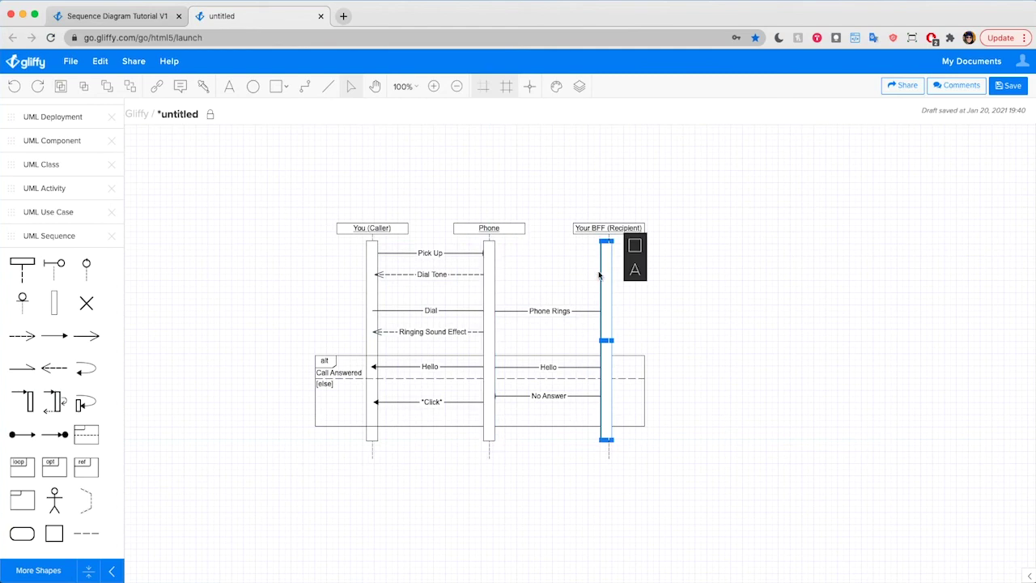
pyautogui.moveTo(607, 271); pyautogui.dragTo(614, 302)
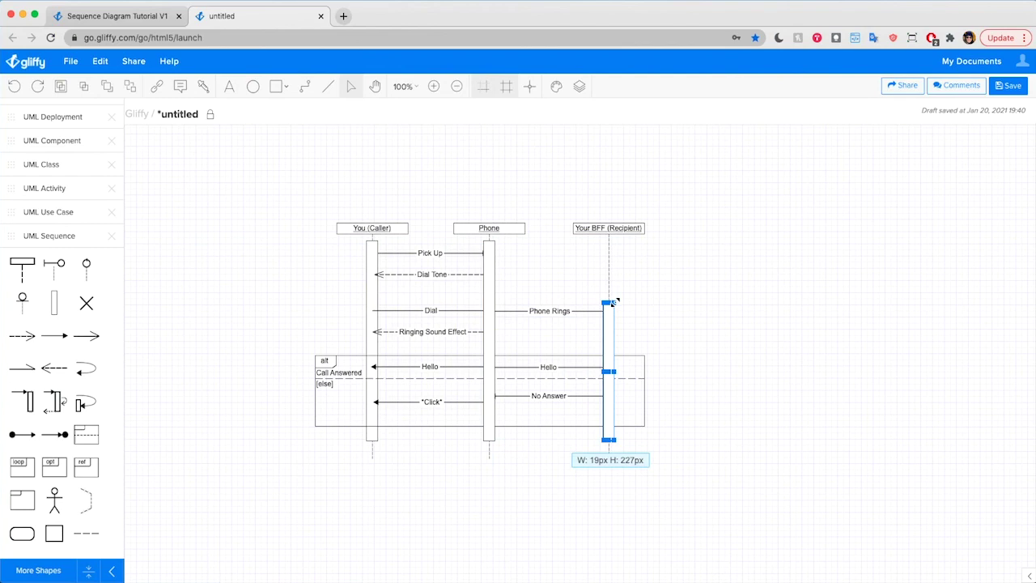
pyautogui.moveTo(613, 302); pyautogui.dragTo(614, 301)
pyautogui.click(692, 313)
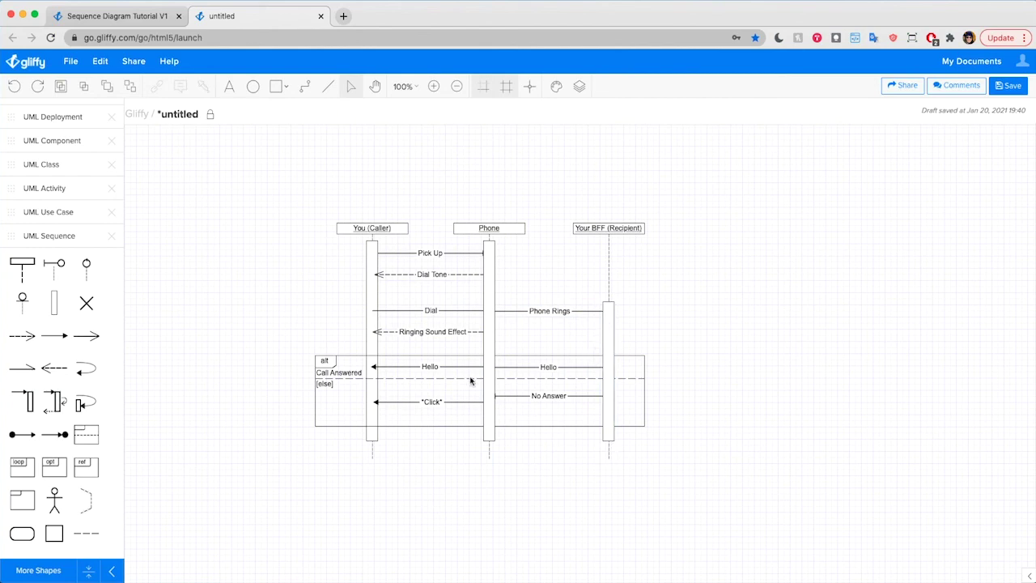
# Step: Move the ends of the Pick Up and Dial Tone arrows to the facing edges of the caller and phone activation boxes
pyautogui.click(431, 254)
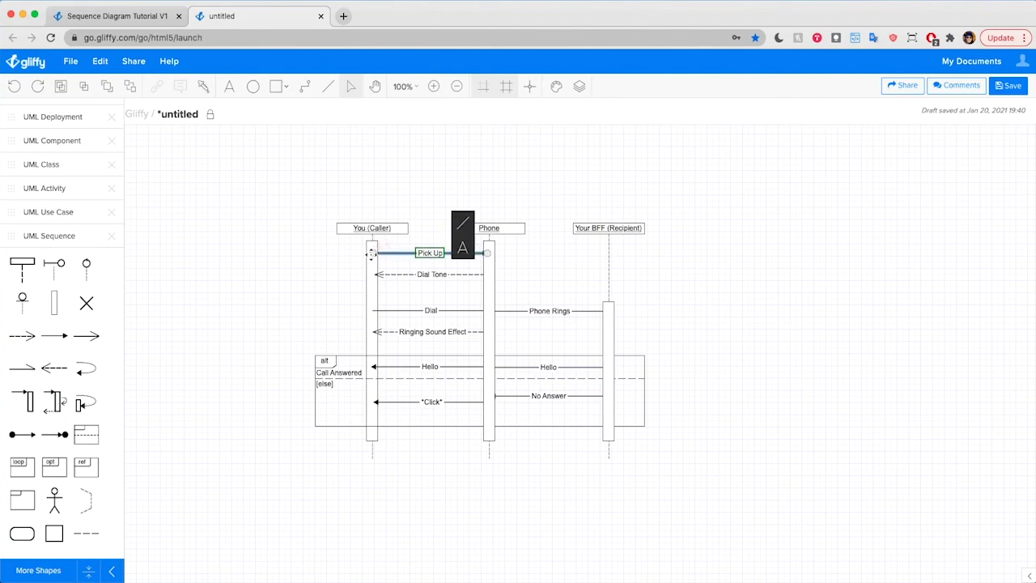
pyautogui.moveTo(372, 253); pyautogui.dragTo(378, 253)
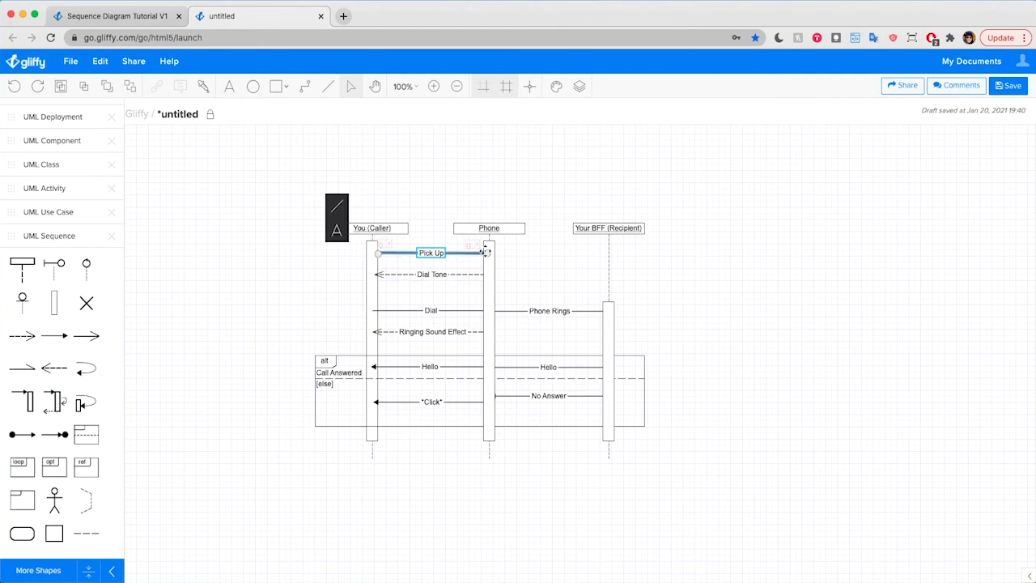
pyautogui.moveTo(486, 253); pyautogui.dragTo(483, 253)
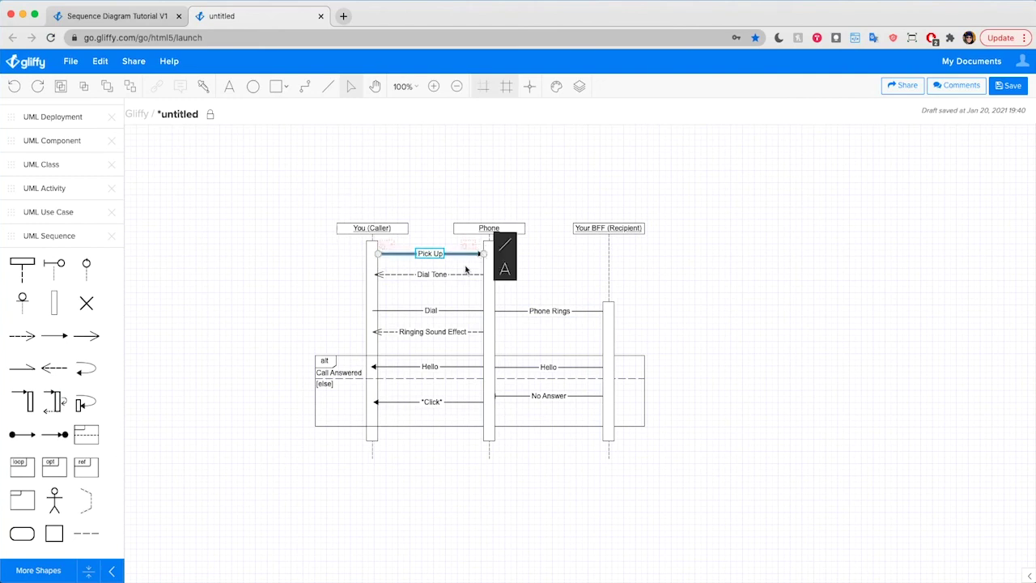
pyautogui.click(441, 275)
pyautogui.moveTo(373, 274); pyautogui.dragTo(378, 273)
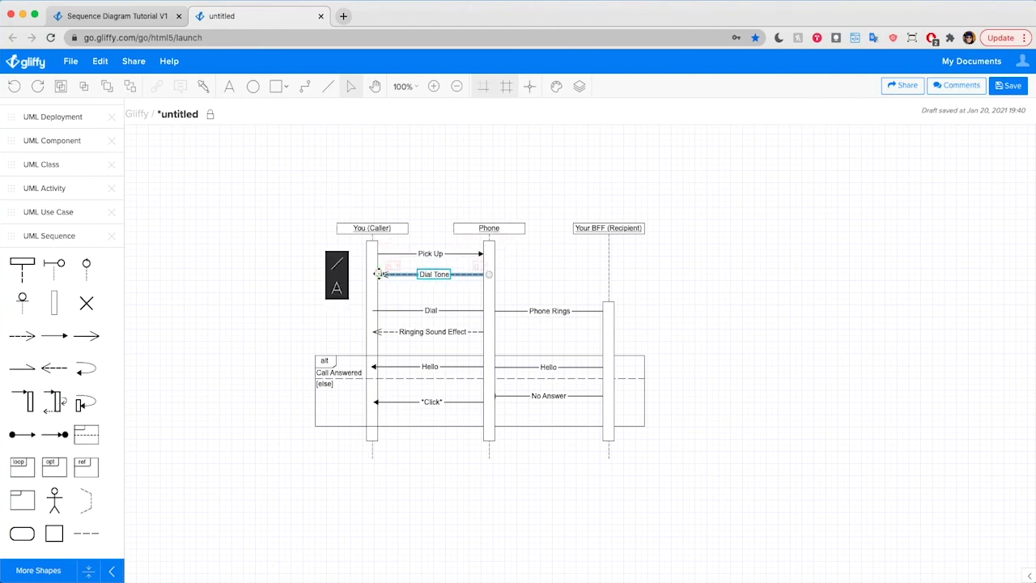
pyautogui.moveTo(489, 268); pyautogui.dragTo(489, 275)
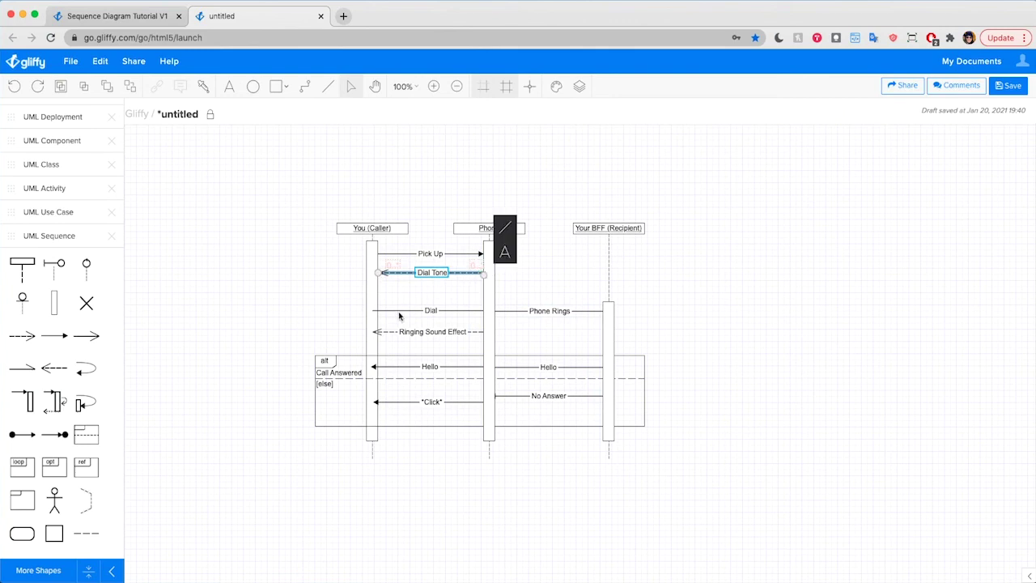
# Step: Fit the Dial and Phone Rings arrows between the edges of the activation boxes they connect, keeping the arrows level
pyautogui.click(409, 315)
pyautogui.moveTo(372, 311); pyautogui.dragTo(378, 311)
pyautogui.moveTo(490, 310); pyautogui.dragTo(486, 308)
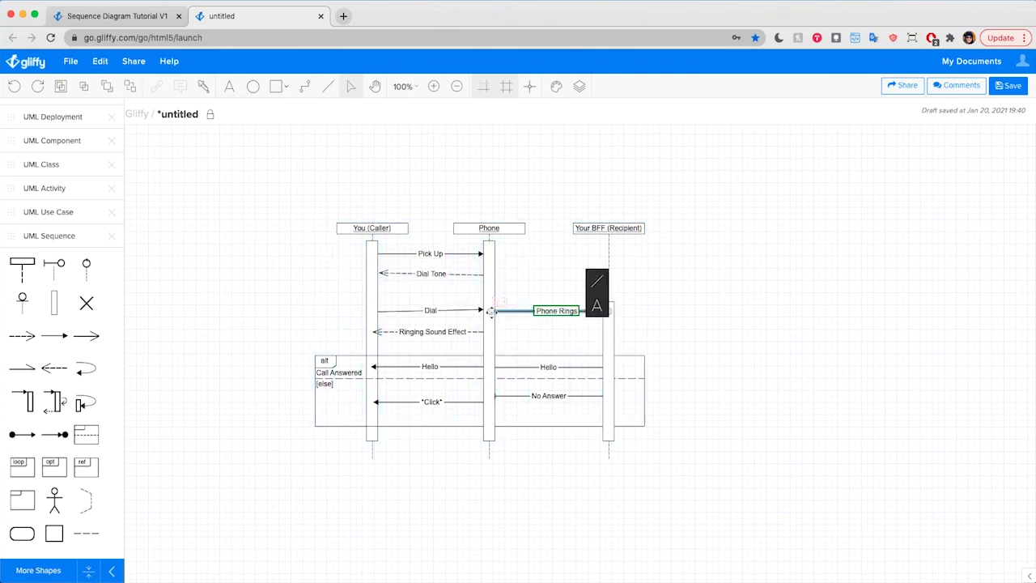
pyautogui.click(483, 309)
pyautogui.click(409, 275)
pyautogui.click(556, 311)
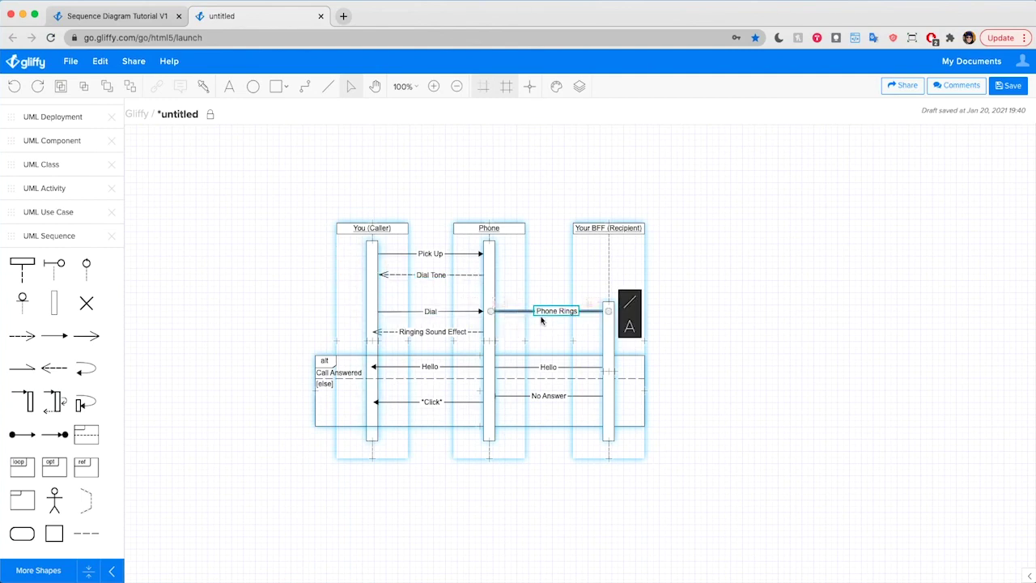
pyautogui.click(494, 311)
pyautogui.moveTo(604, 310); pyautogui.dragTo(600, 310)
# Step: Fit the Ringing Sound Effect, both Hello, No Answer and *Click* arrows to the edges of their activation boxes
pyautogui.click(378, 331)
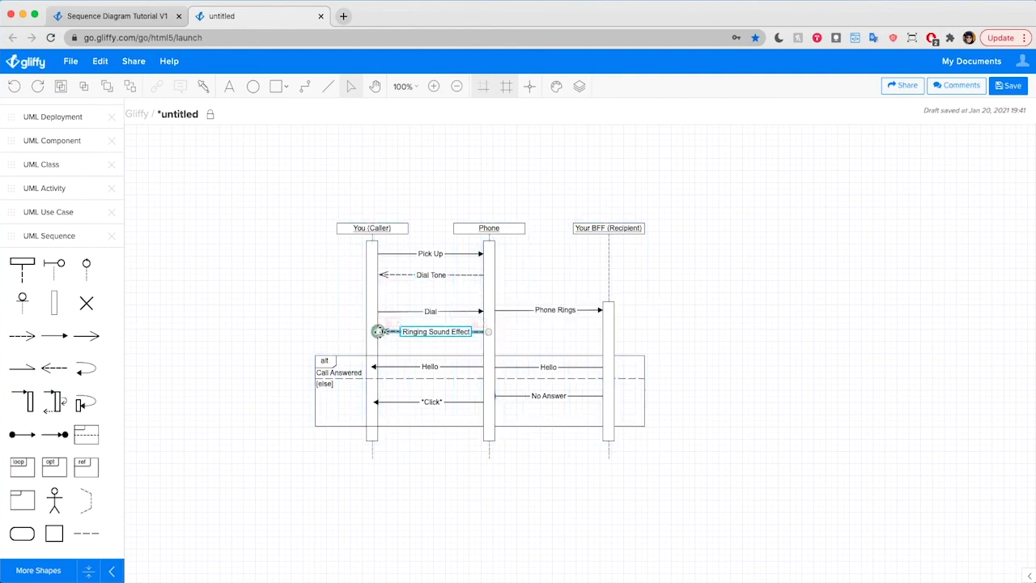
pyautogui.moveTo(381, 368); pyautogui.dragTo(378, 367)
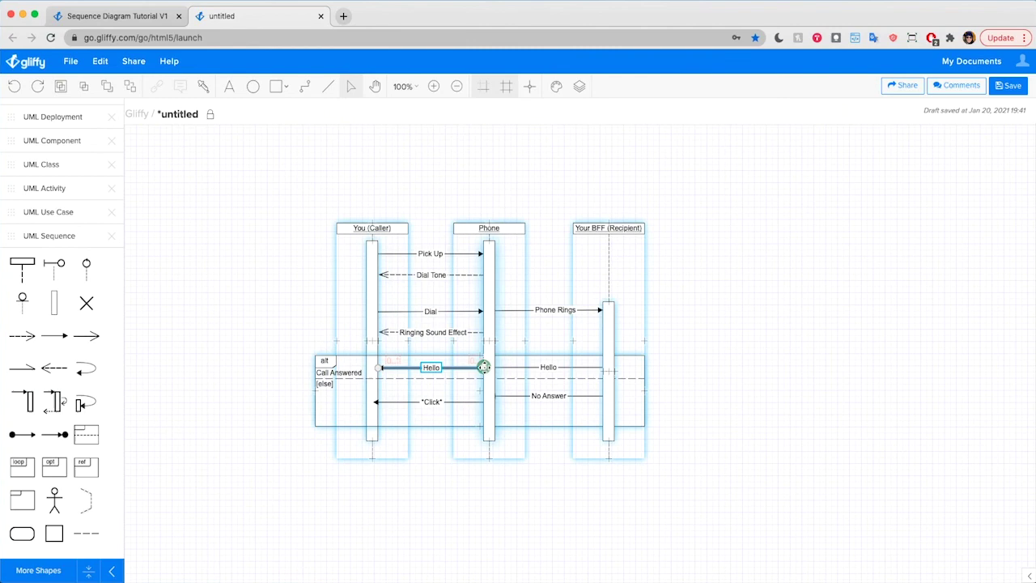
pyautogui.click(540, 397)
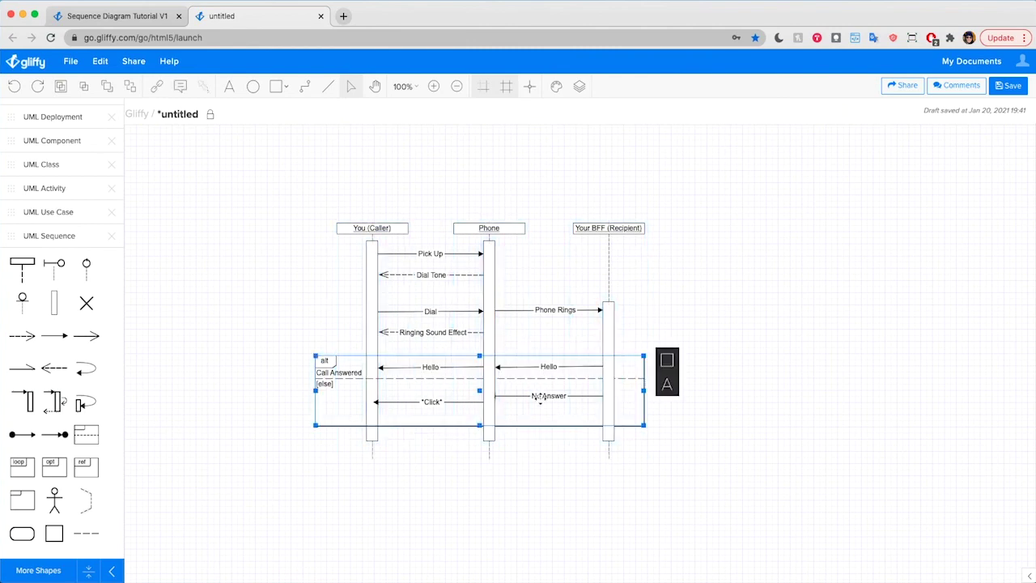
pyautogui.moveTo(540, 396); pyautogui.dragTo(604, 396)
pyautogui.click(425, 402)
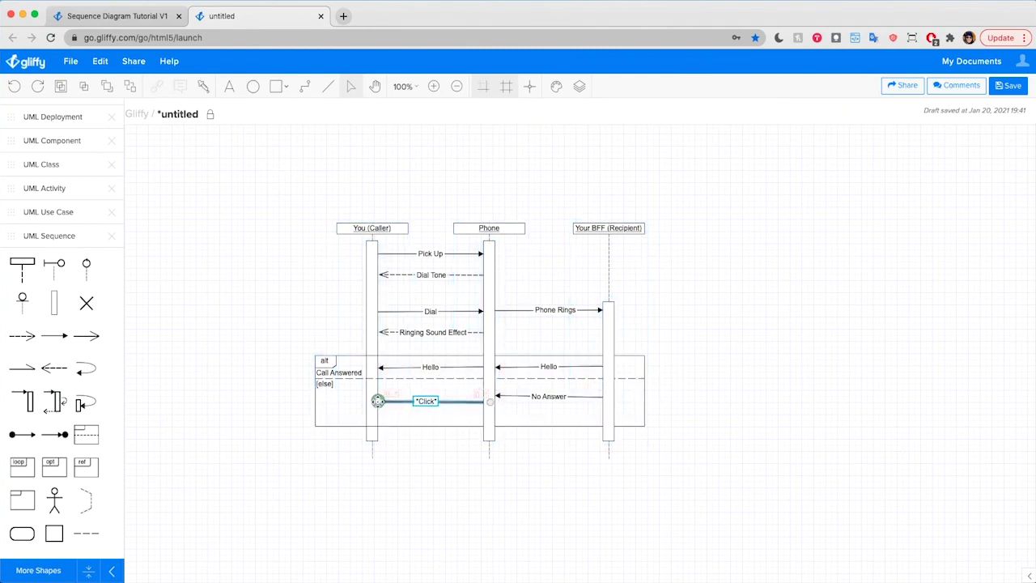
pyautogui.moveTo(489, 402); pyautogui.dragTo(484, 402)
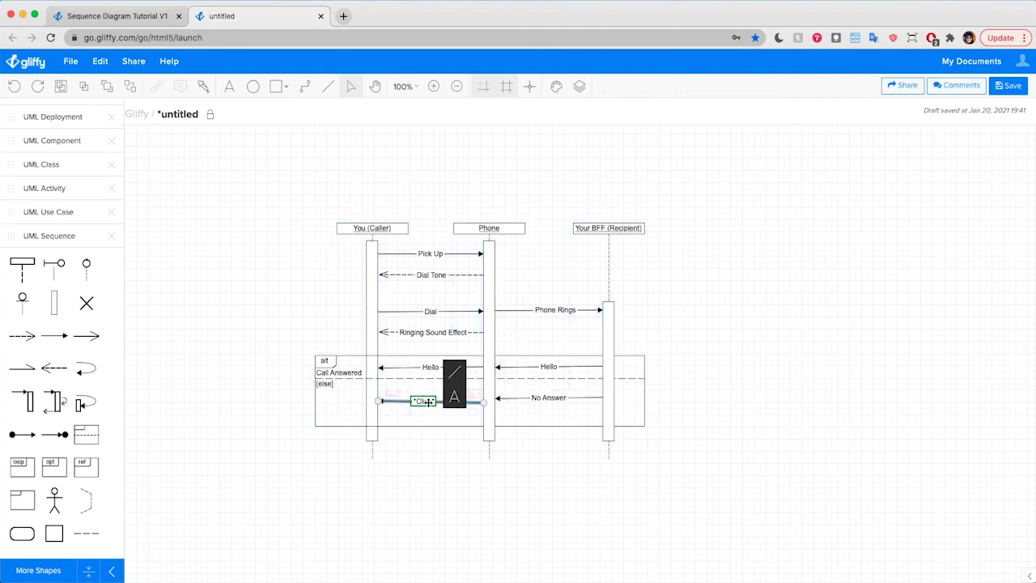
pyautogui.click(418, 472)
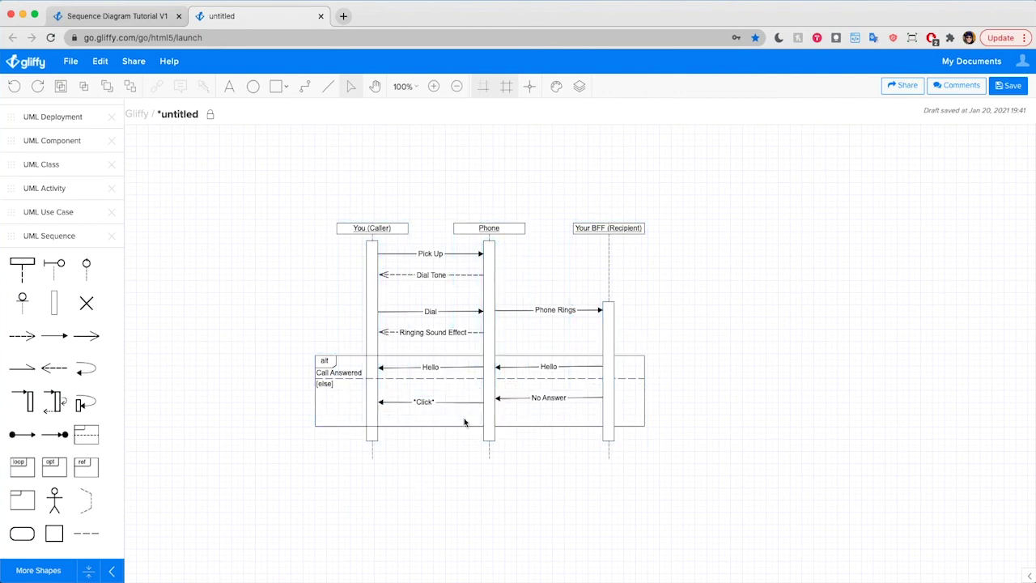